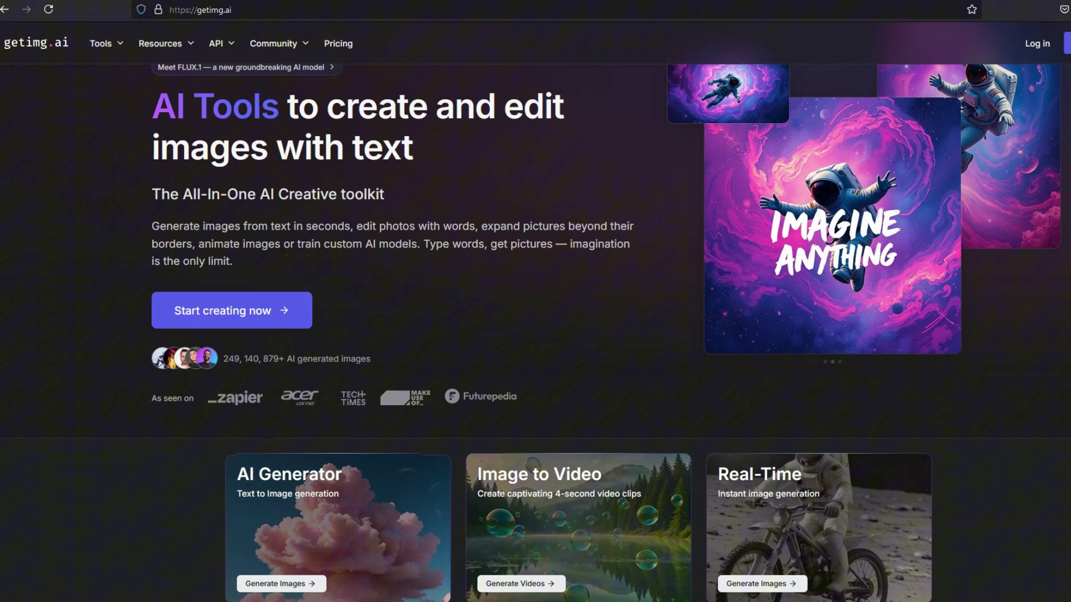
- Scroll through the homepage's tools and gallery, closing an enlarged image preview
scroll(536, 278, down, 2)
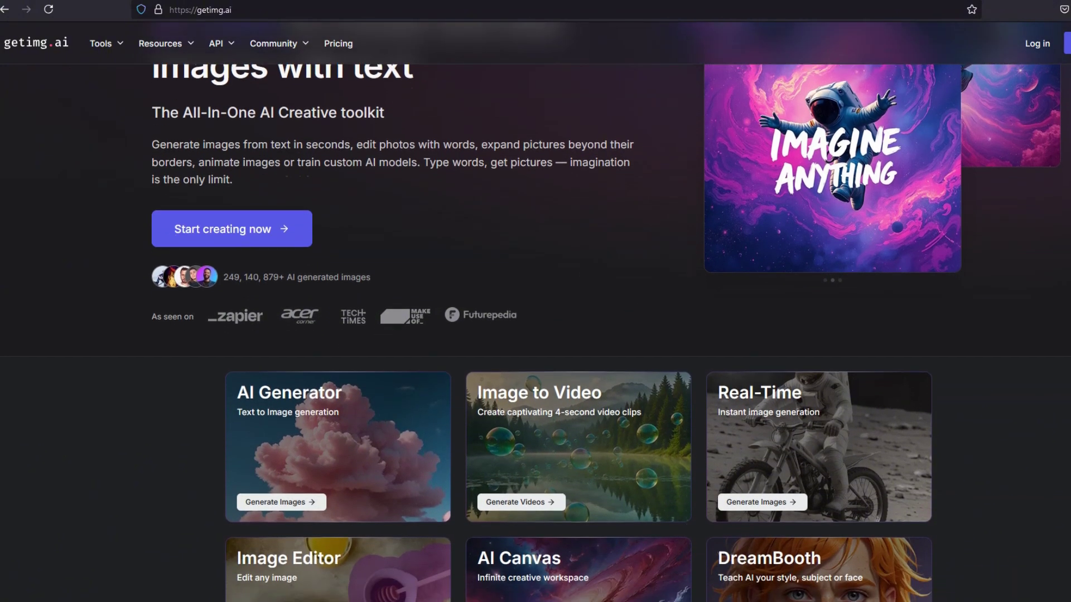
scroll(535, 334, down, 3)
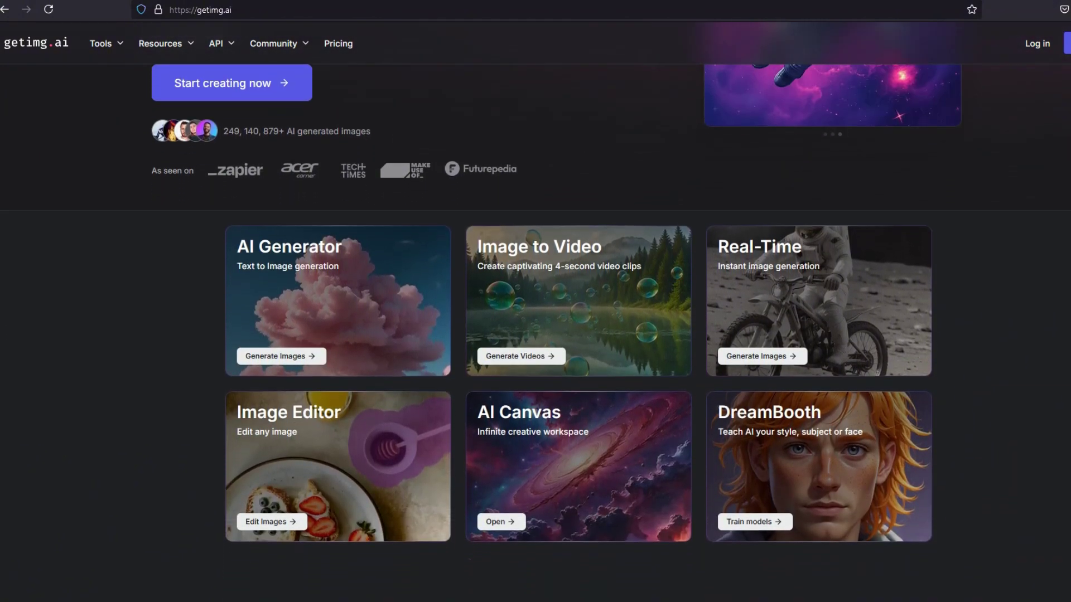
scroll(535, 279, down, 3)
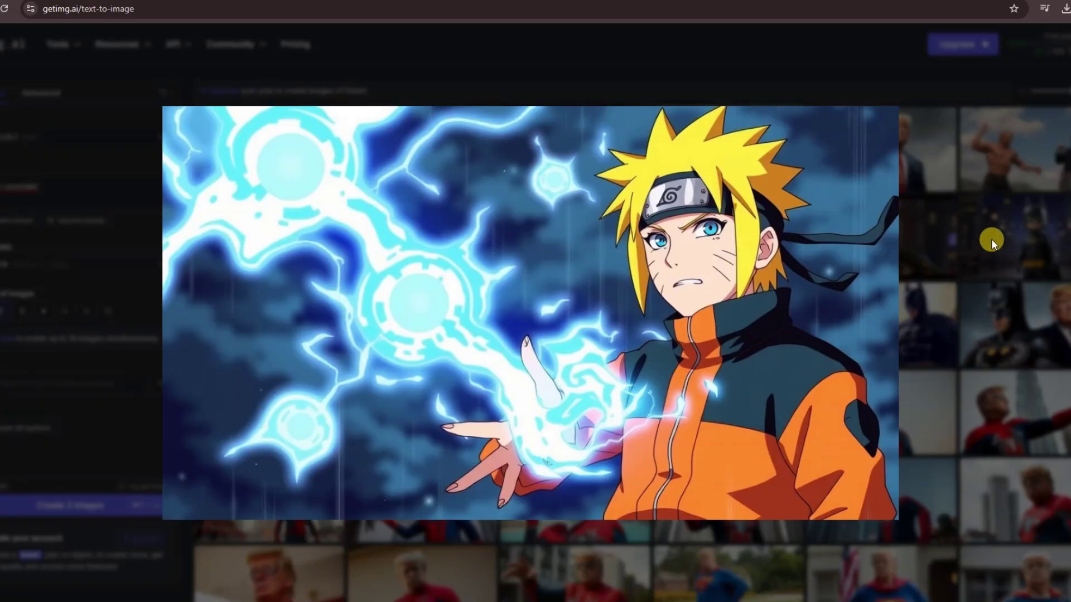
click(991, 241)
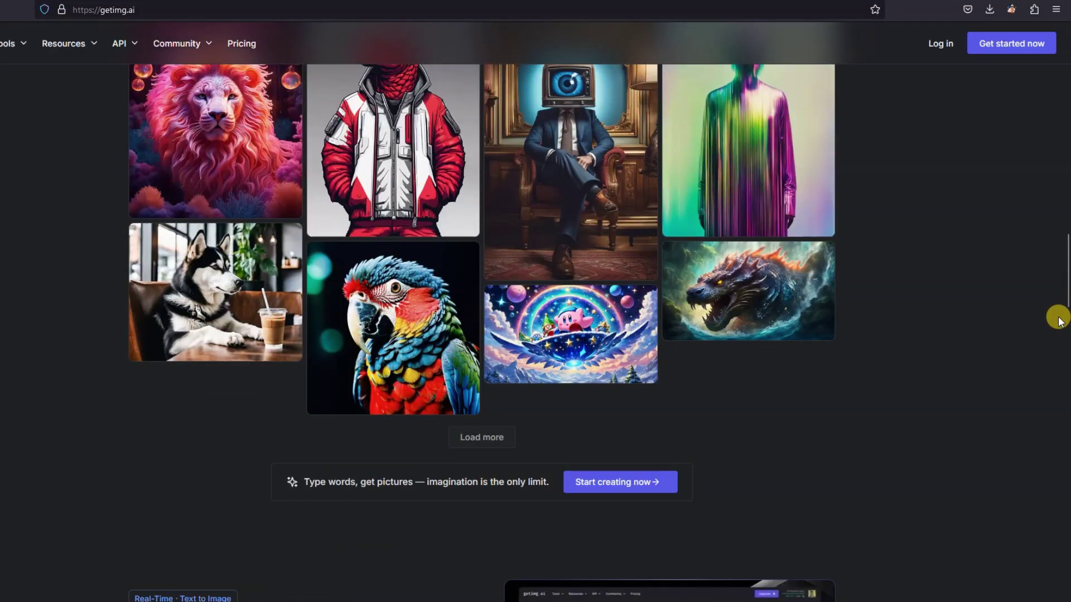
- Return to the top of the homepage and start account creation via 'Get started now'
scroll(1058, 317, up, 18)
scroll(1058, 321, up, 10)
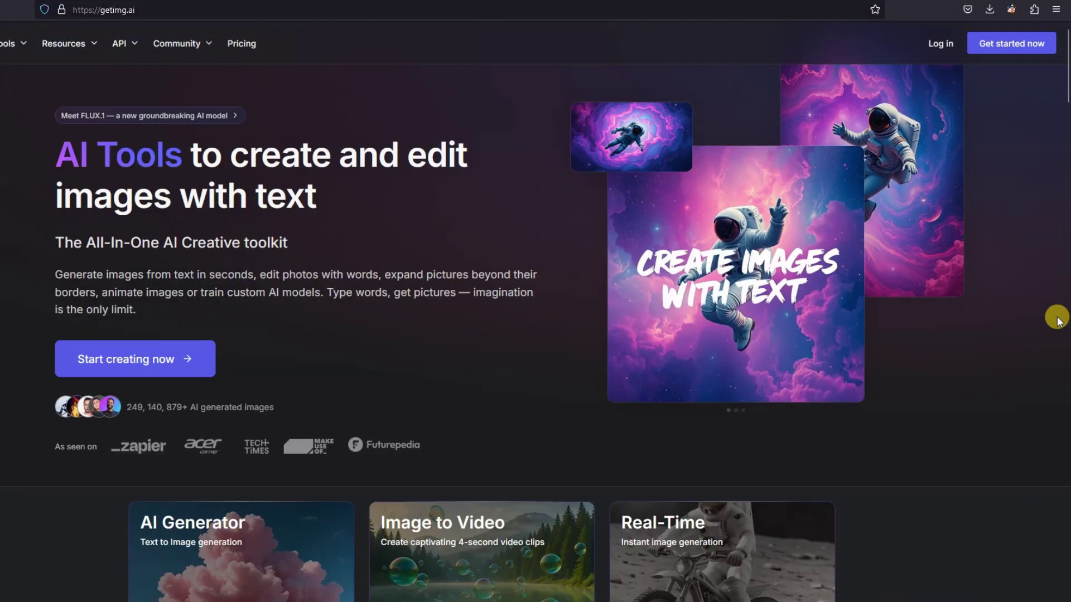
click(1007, 48)
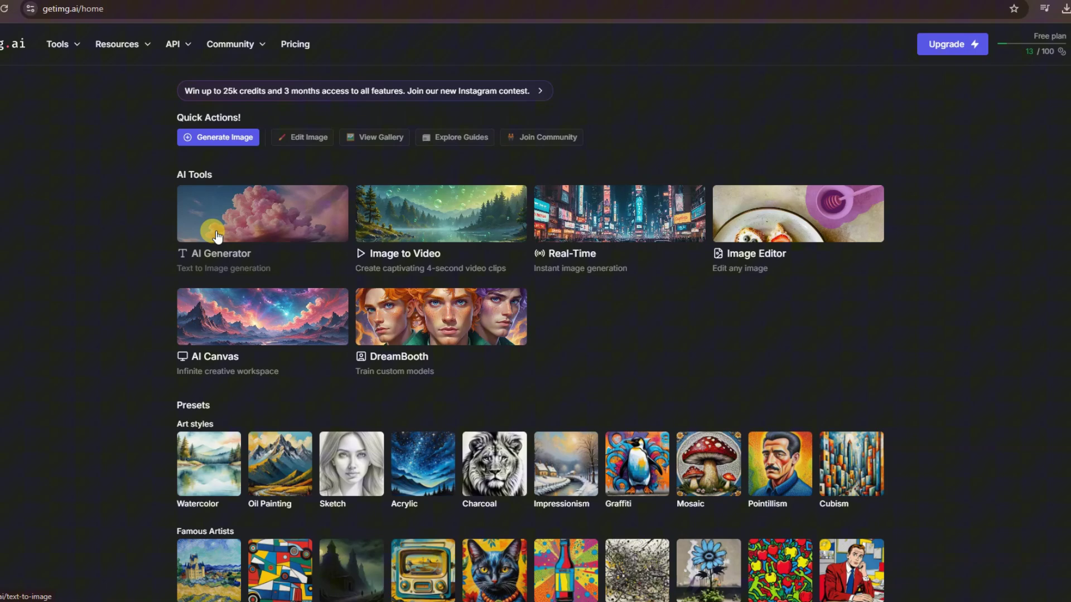
- Open the AI Generator text-to-image tool and load more previously generated images
click(218, 234)
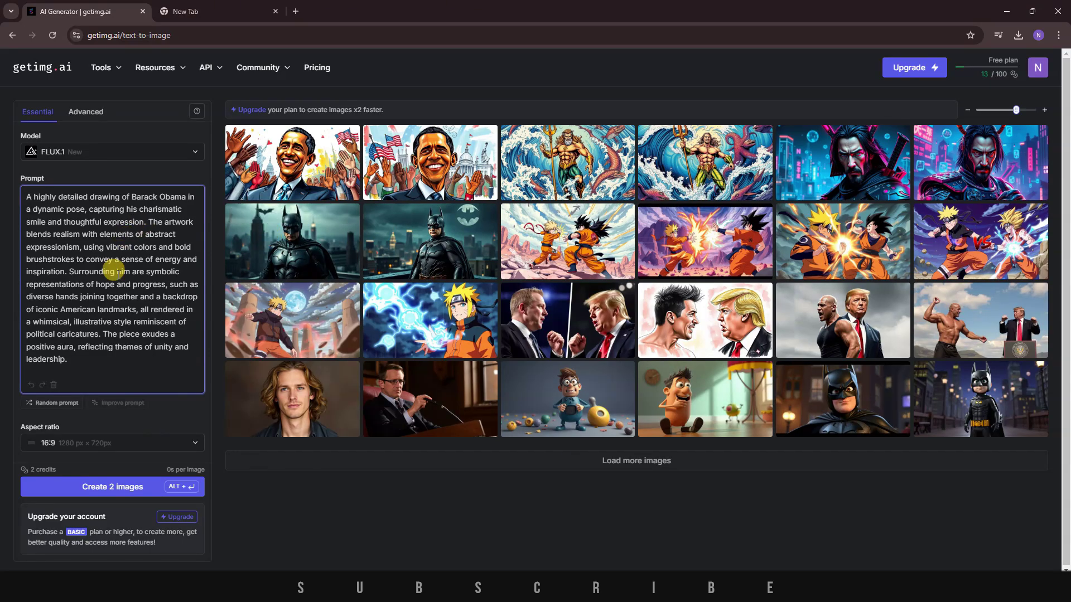
click(610, 466)
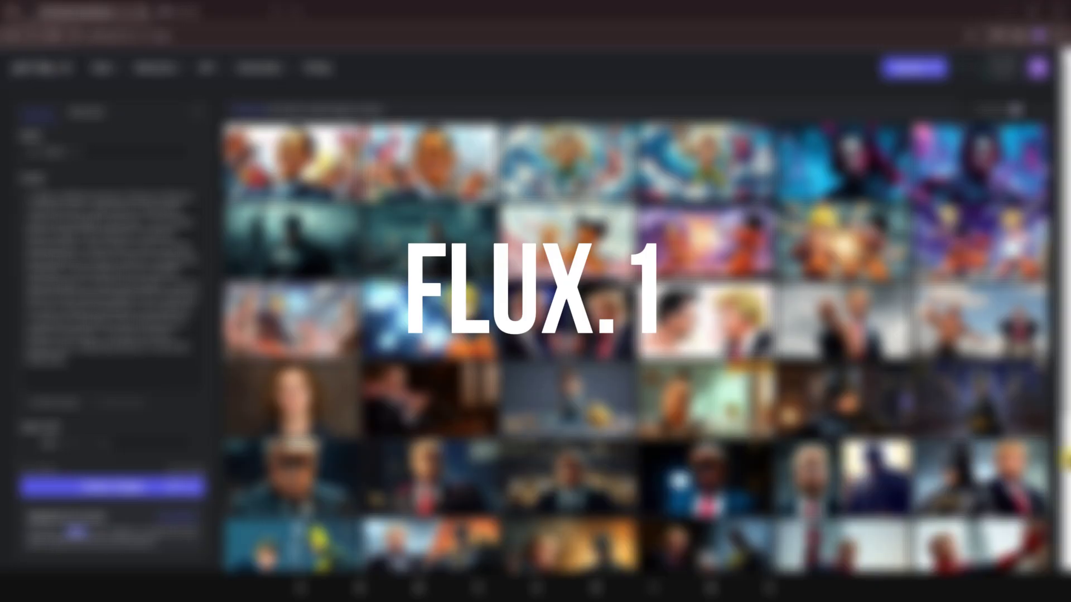
- Paste the woman-at-desk prompt, keep the 16:9 aspect ratio and create 2 images
scroll(1055, 422, down, 6)
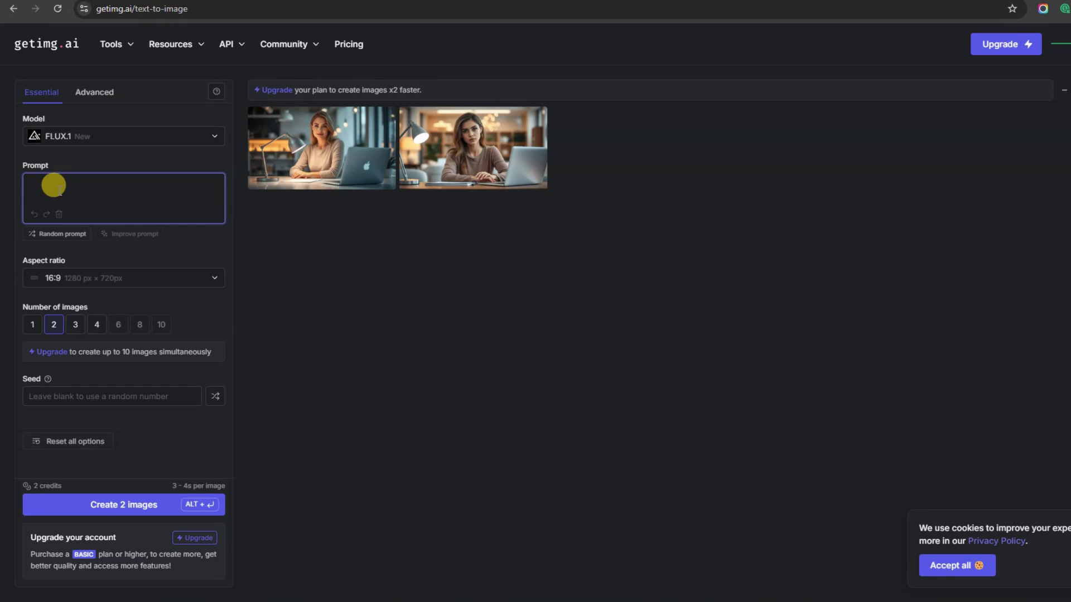
text(A close-up image of a beautiful dark woman, wearing neutral colors sitting behind a desk, hands on the desk, looking straight in the camera, Straight and centered. a bright desk lamp on a table and a laptop. inside a bright interior. great and lots of ambient lights. the background must be blurry. cinematic depth of field.)
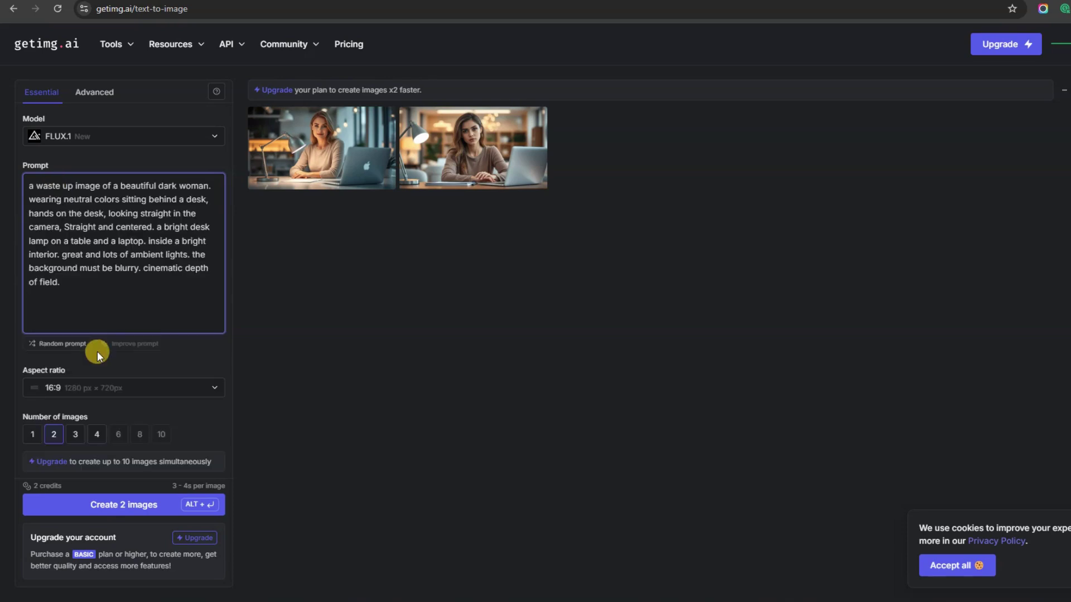
scroll(95, 351, down, 2)
click(99, 278)
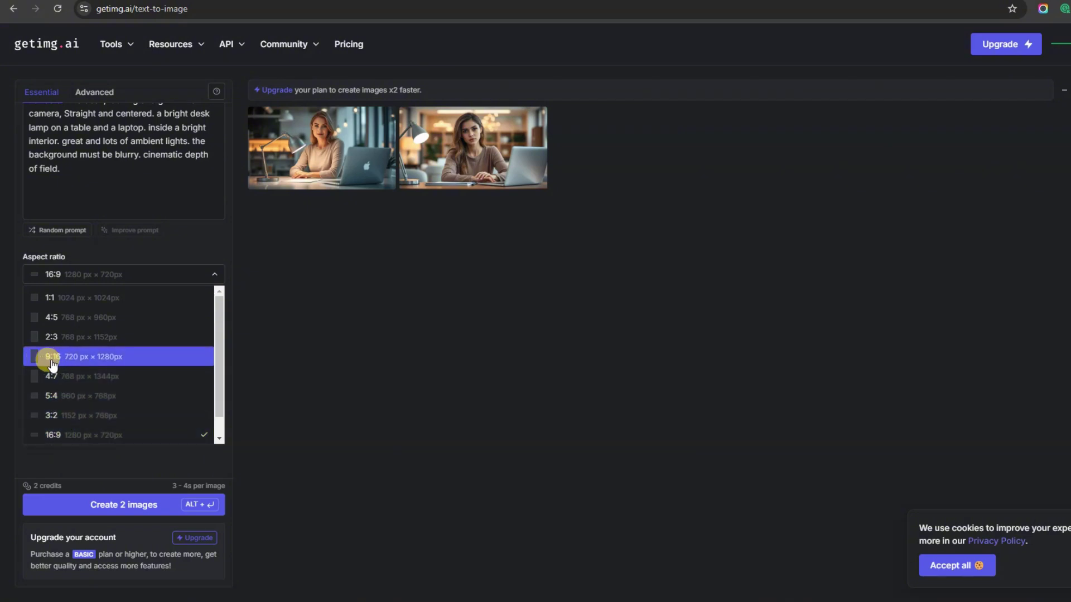
click(100, 435)
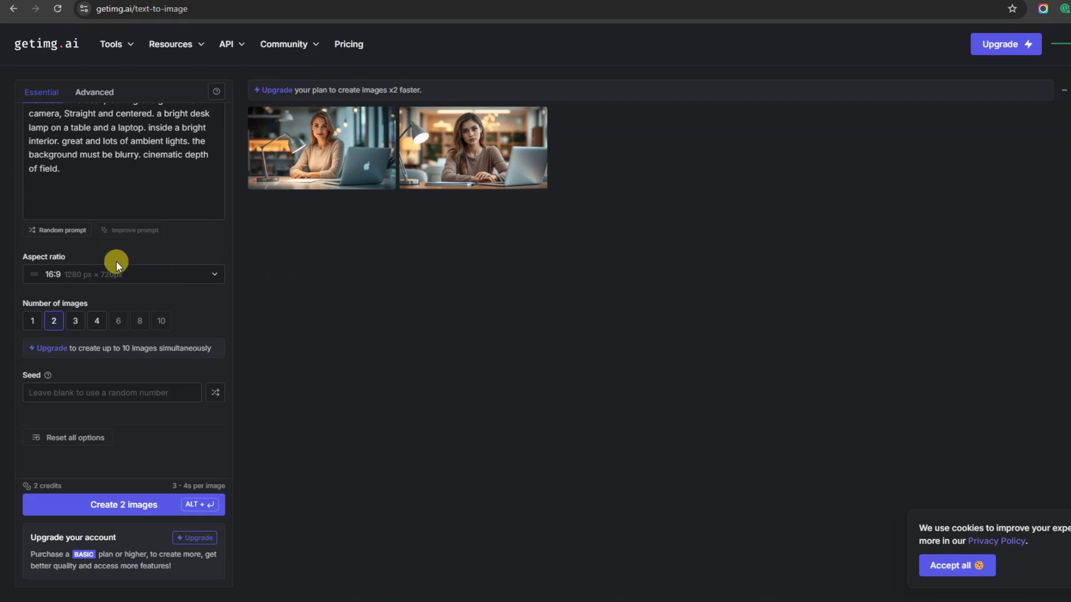
scroll(106, 391, up, 2)
scroll(113, 423, down, 2)
click(117, 504)
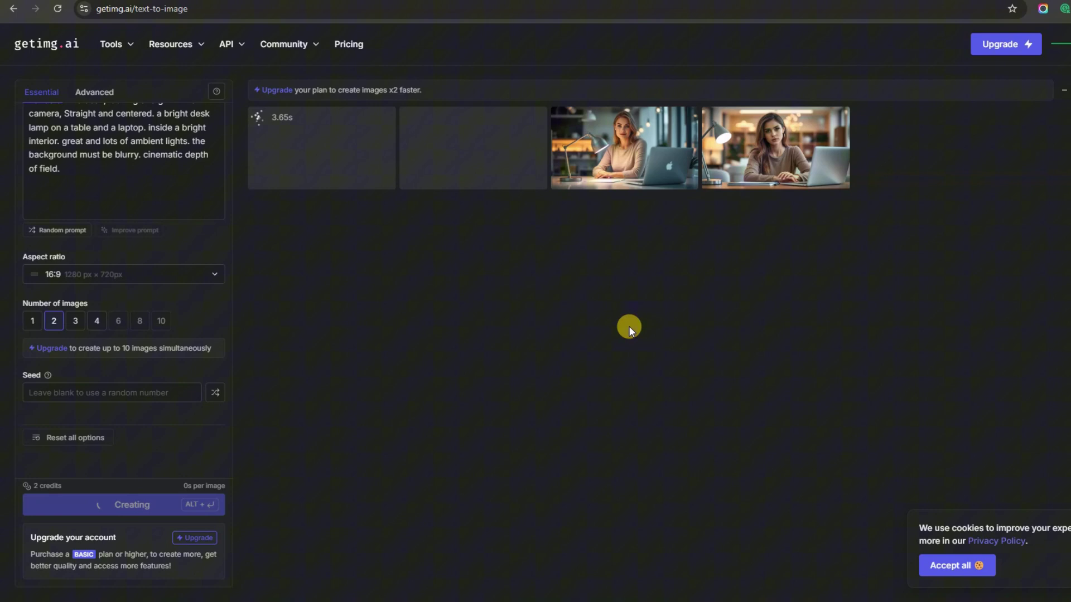
- Accept all cookies and briefly enlarge the Naruto versus Goku image while the new pair generates
click(956, 565)
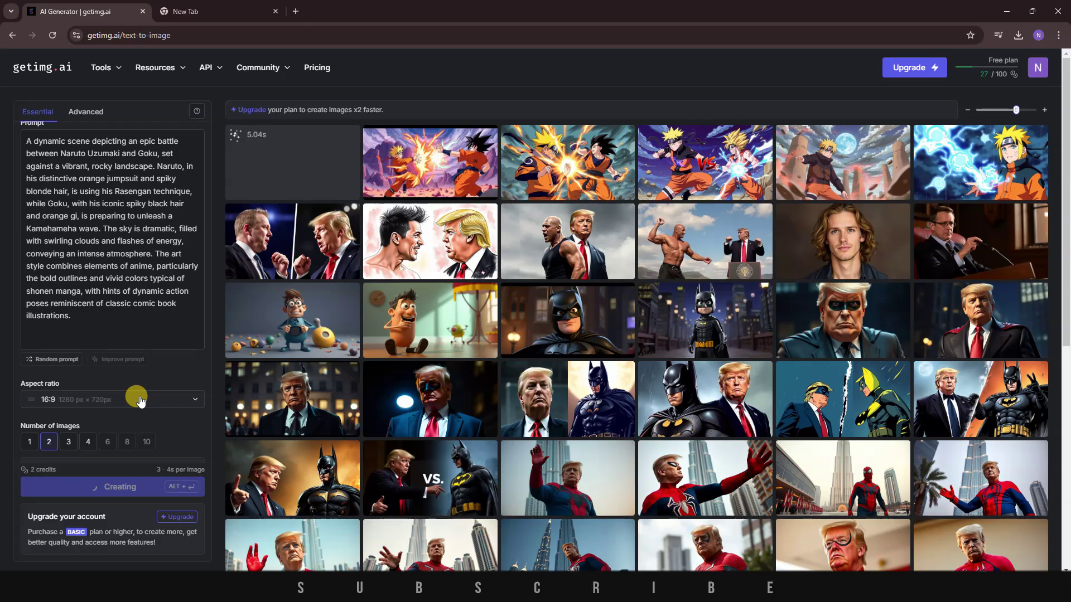
click(278, 156)
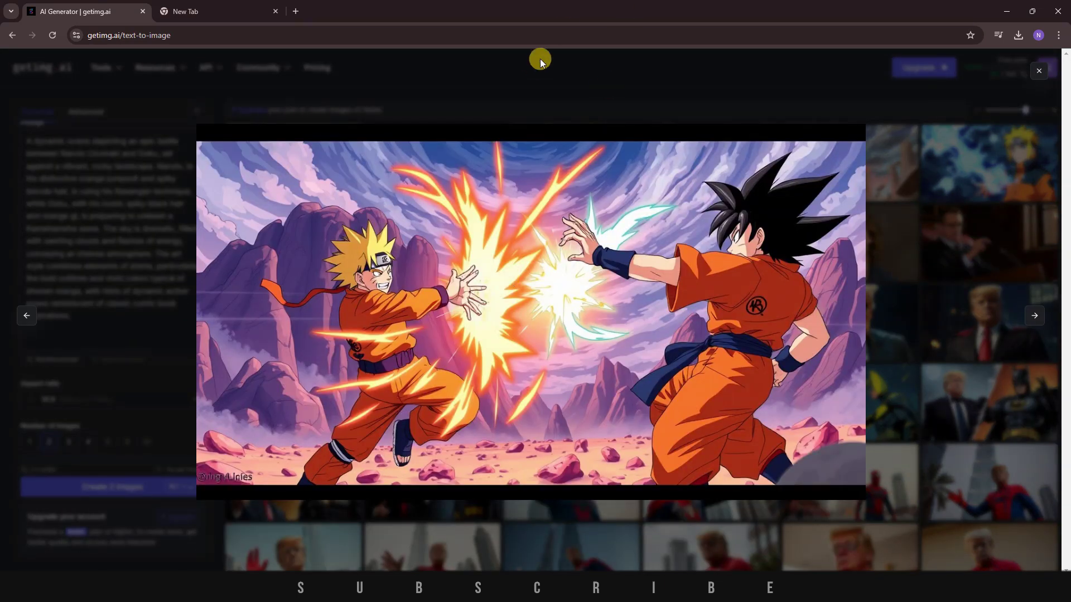
click(540, 58)
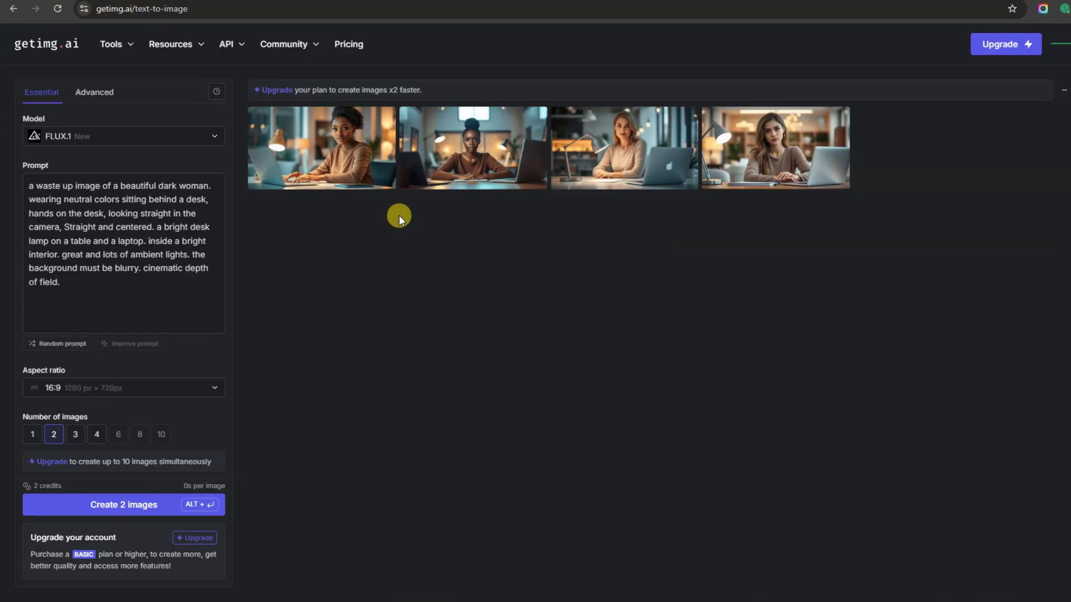
- Add a portrait file as an image reference at strength 95 and create 2 images
click(101, 94)
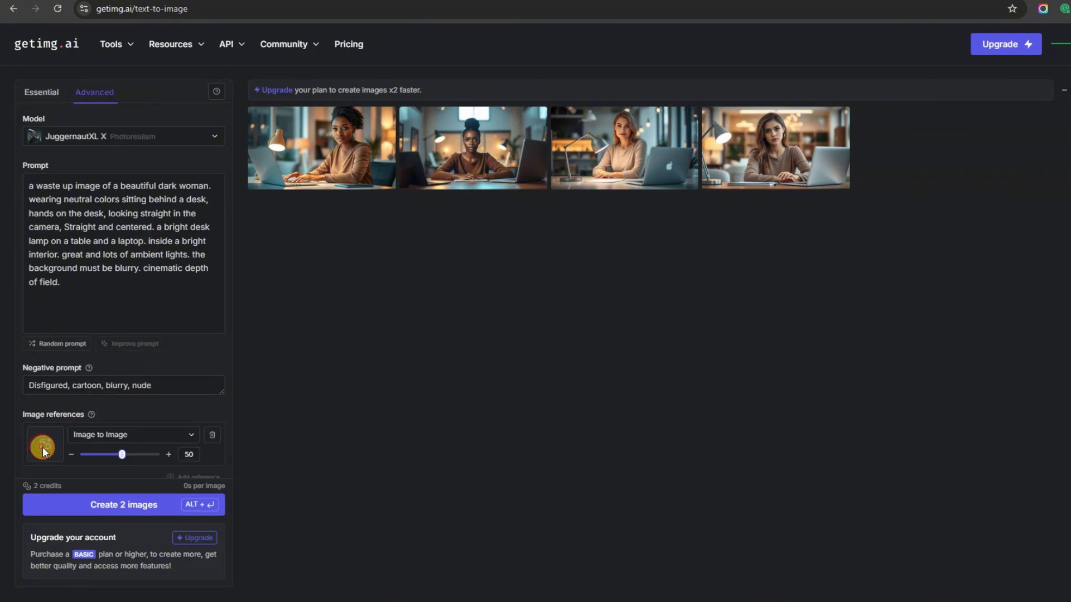
click(44, 451)
double_click(179, 227)
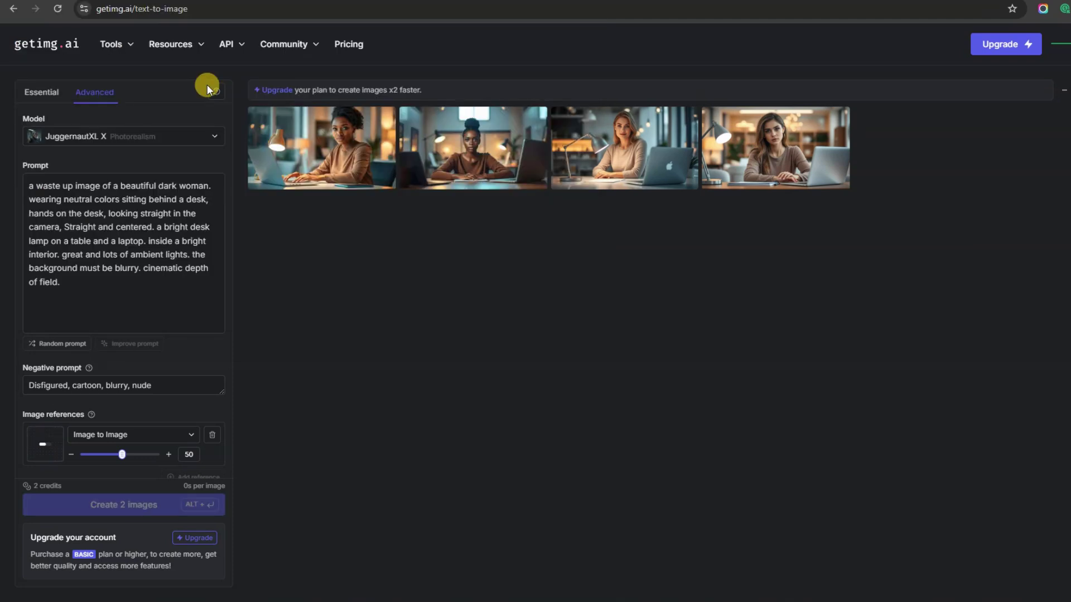
scroll(136, 342, down, 2)
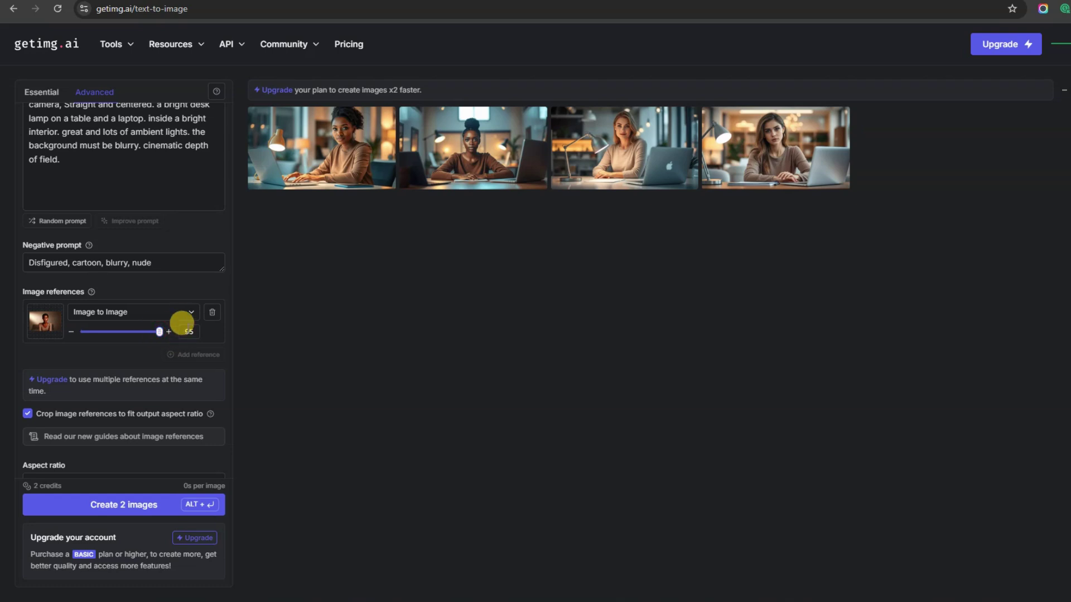
click(137, 501)
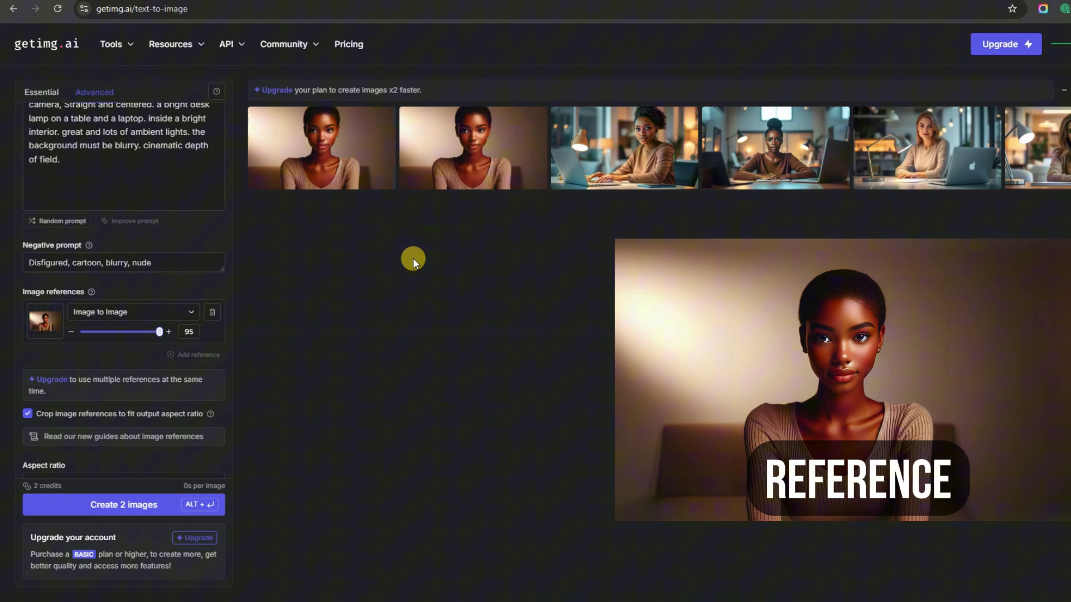
- Inspect the first result, then lower the reference strength to 45
click(339, 157)
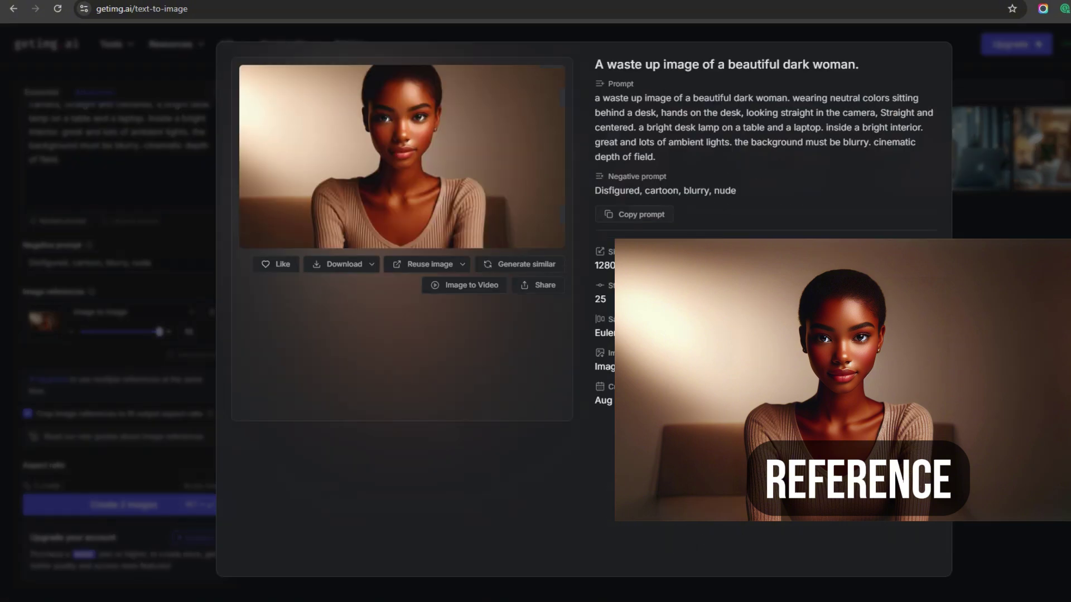
key(Escape)
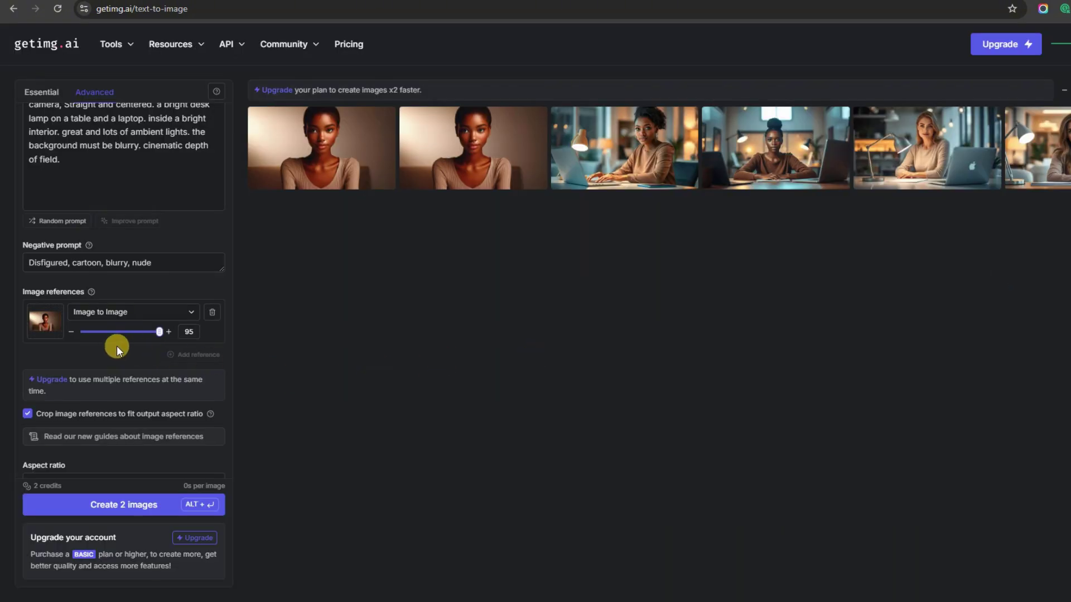
click(111, 331)
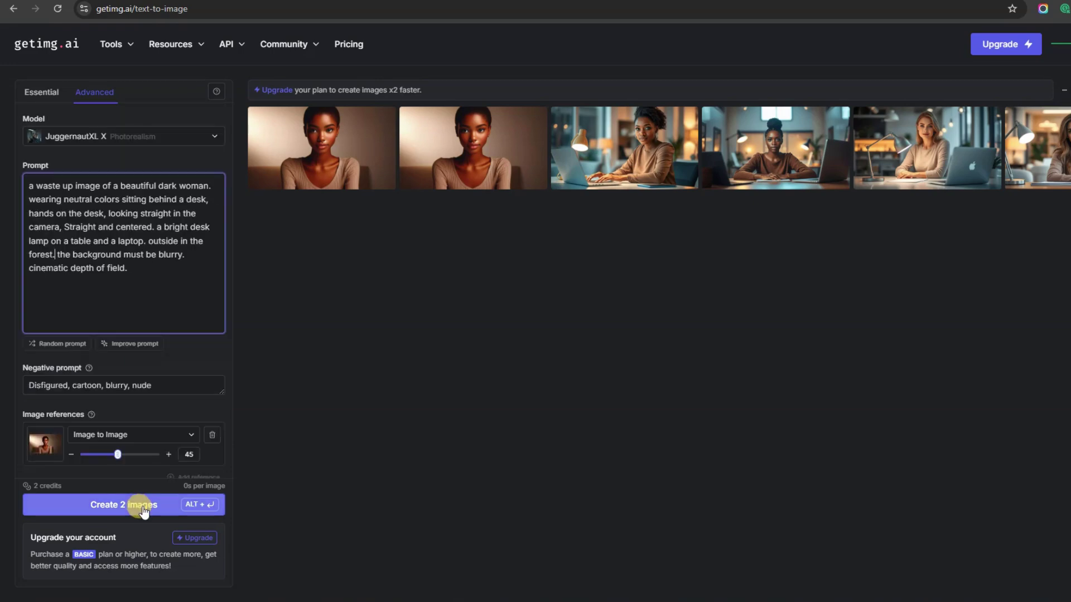
- Generate from the desk portrait prompt, then download the Batman cowl-and-cape image
click(136, 505)
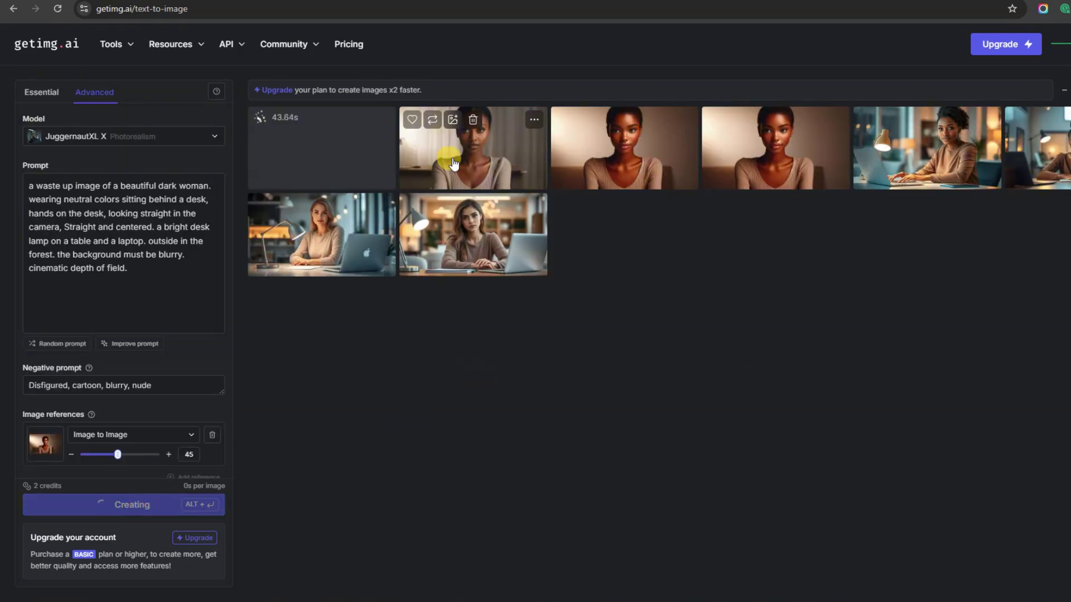
click(447, 149)
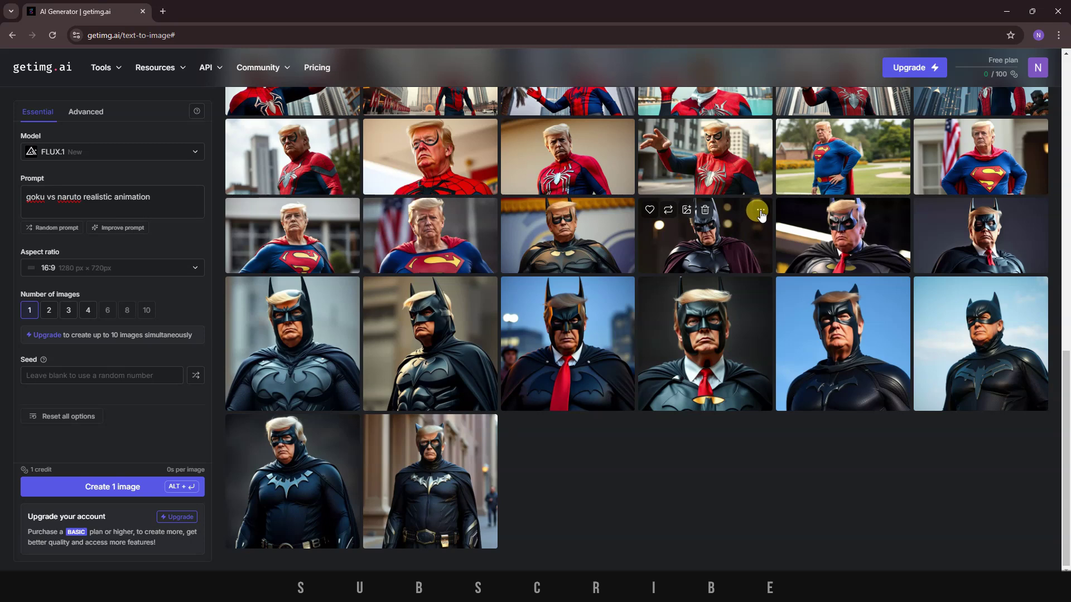
click(759, 211)
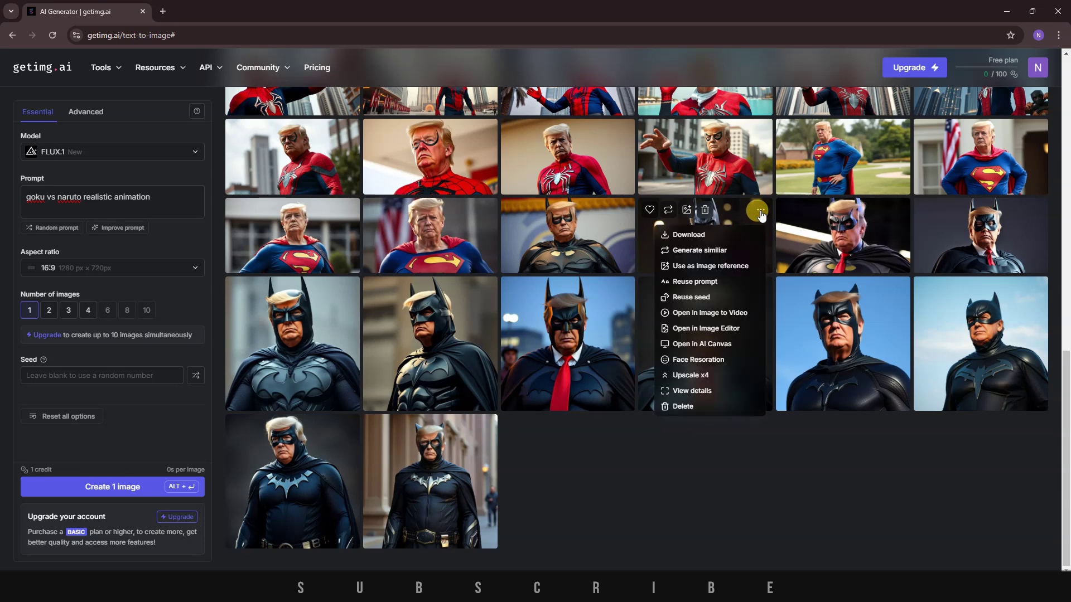
click(689, 235)
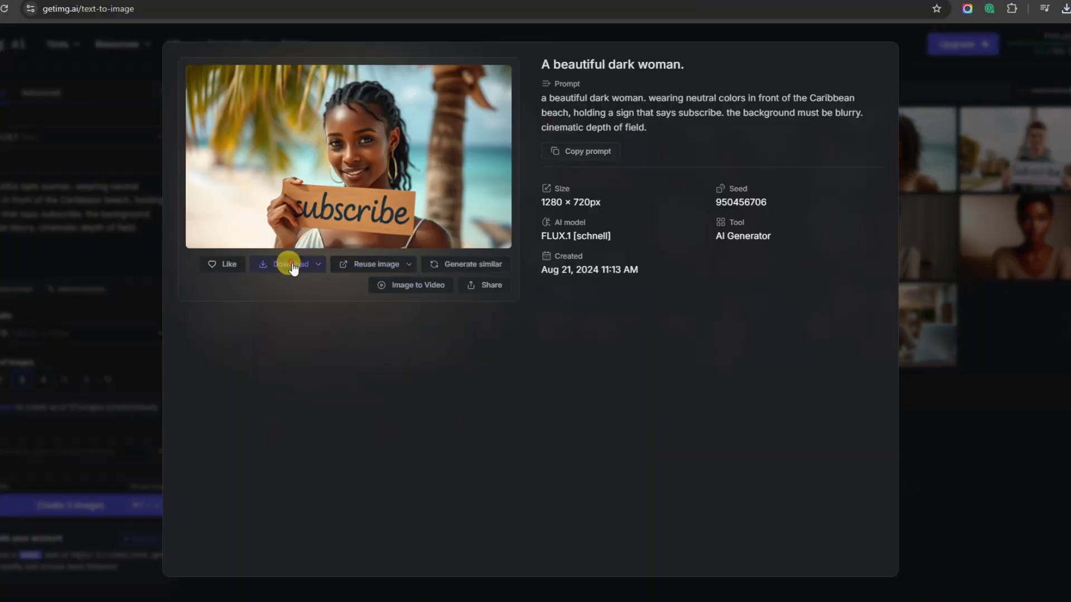
- Open a beach 'Subscribe' image and download it as a JPEG
click(1011, 399)
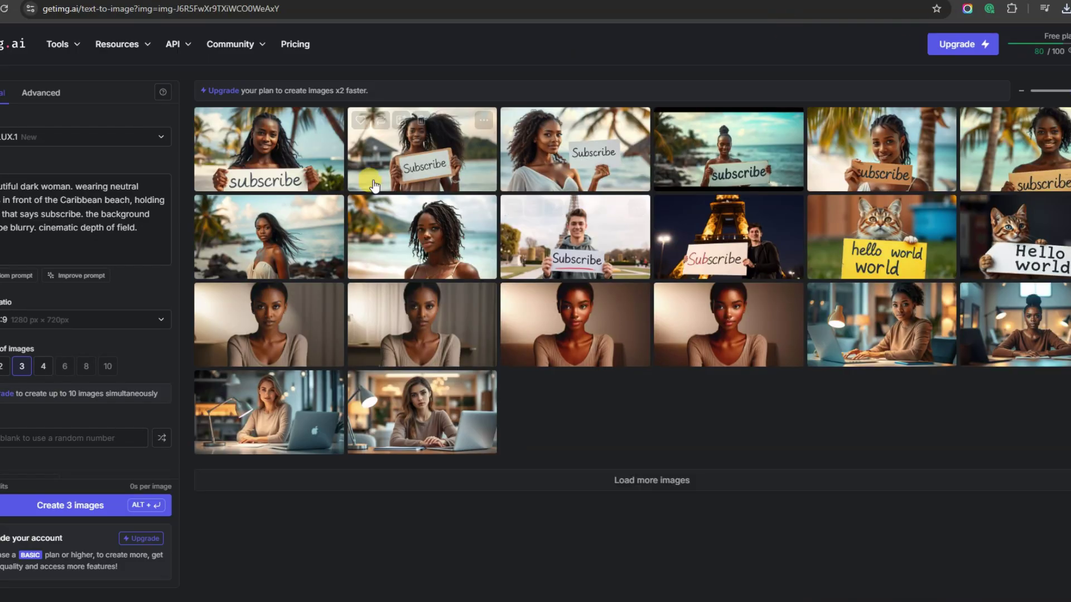
click(418, 156)
click(290, 264)
click(280, 240)
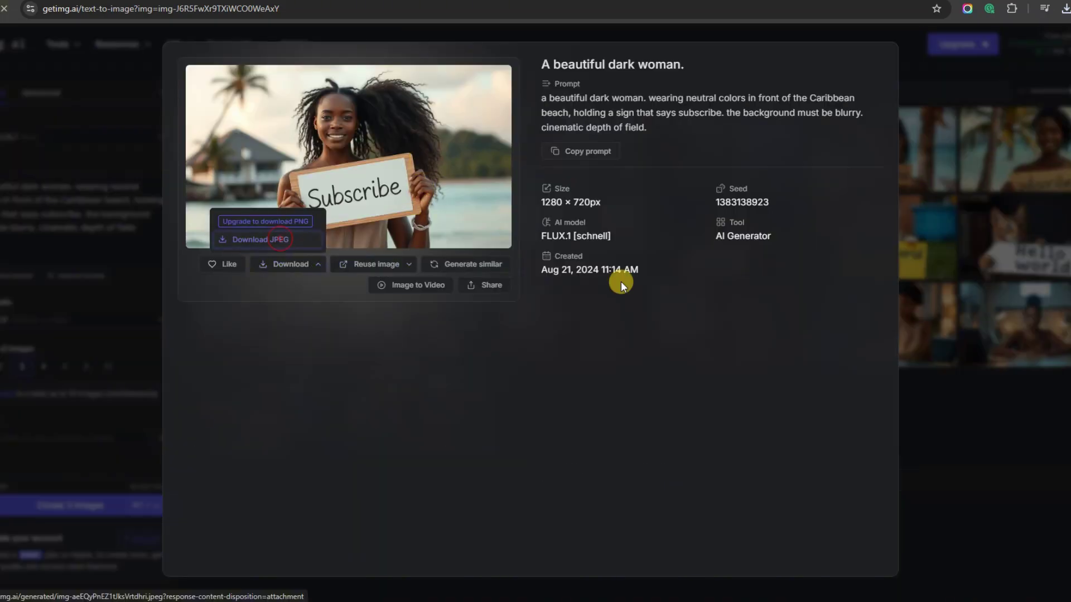
key(Escape)
- View another beach image full size, then download a further image as a JPEG
click(382, 250)
click(385, 234)
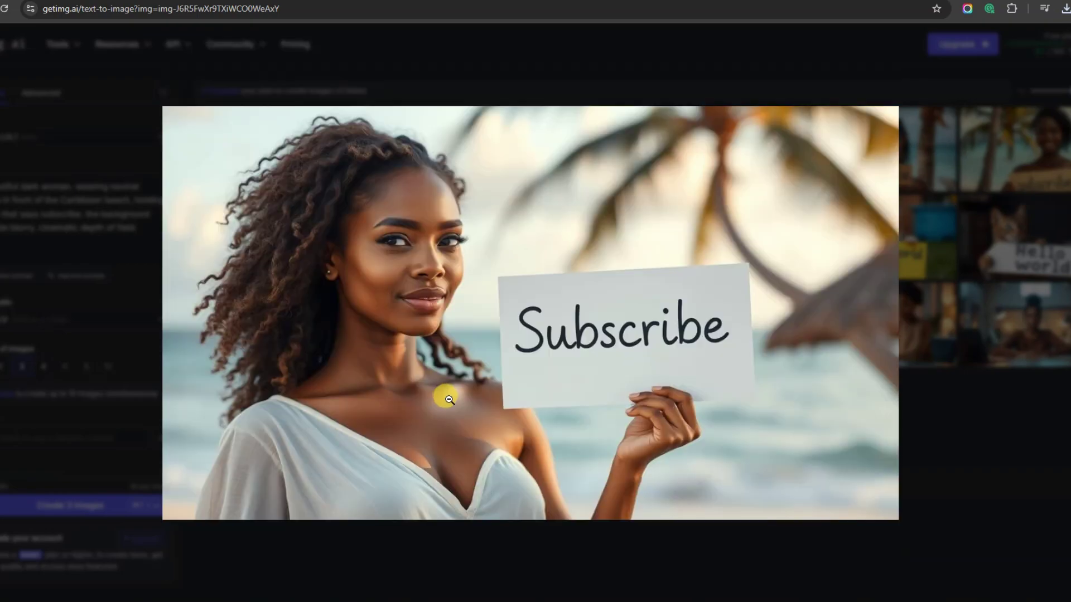
click(449, 399)
click(490, 280)
click(308, 265)
click(280, 240)
click(956, 411)
click(438, 160)
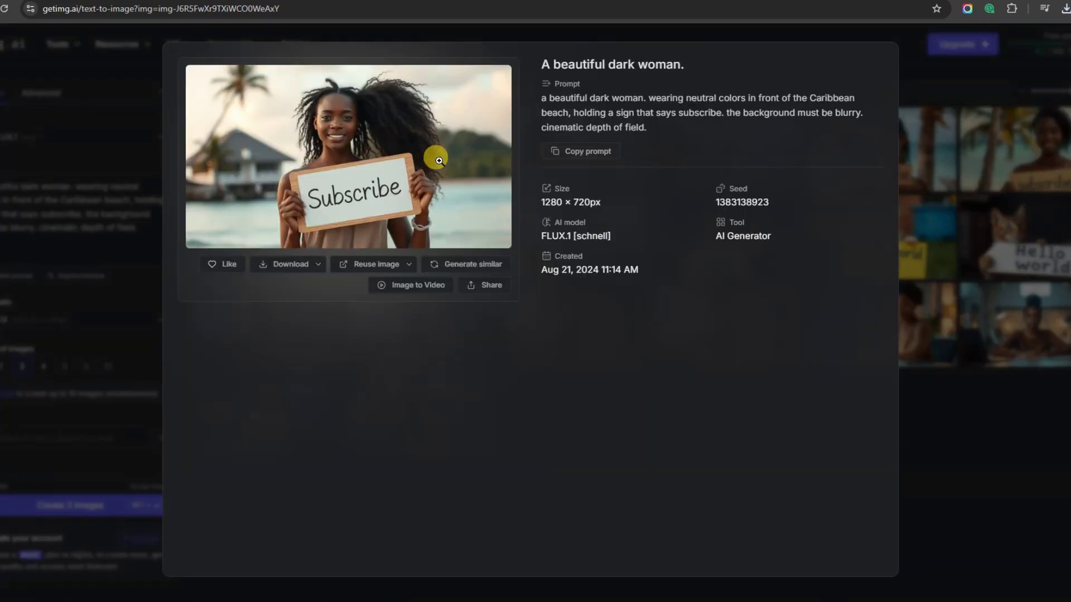
key(Escape)
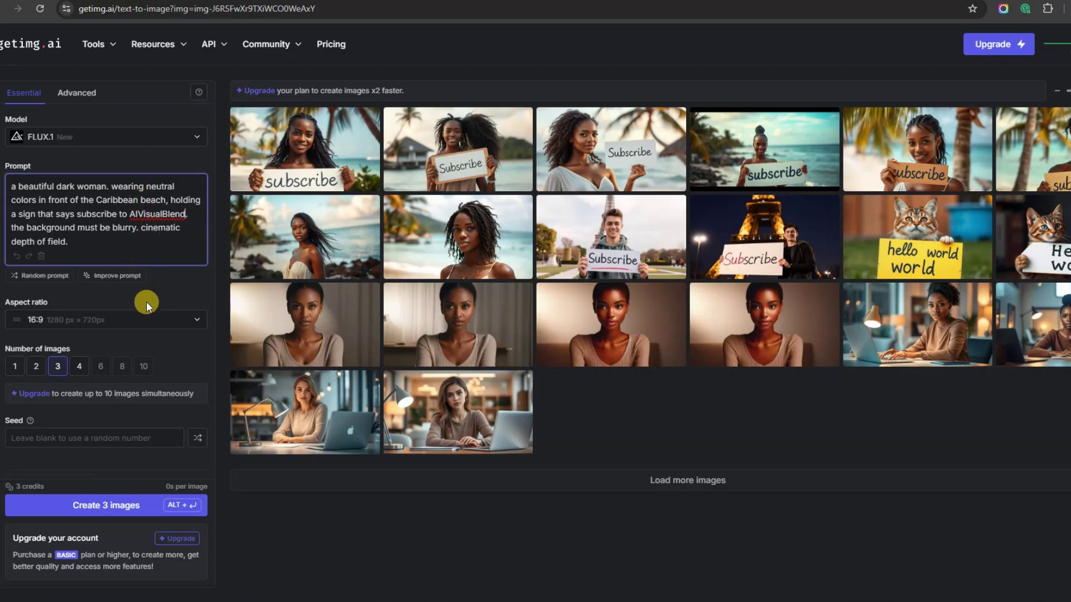
- Create 3 images from the beach prompt whose sign reads 'subscribe to AIVisualBlend'
click(129, 505)
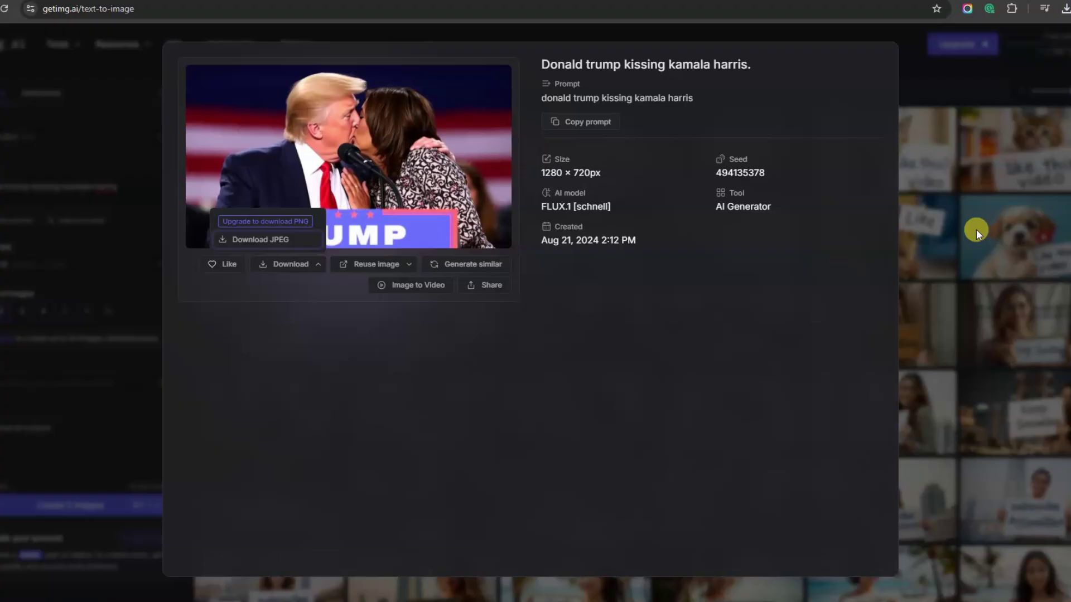
- Browse kissing images full size, then open a suited man kissing Catwoman image's details
click(976, 229)
click(404, 159)
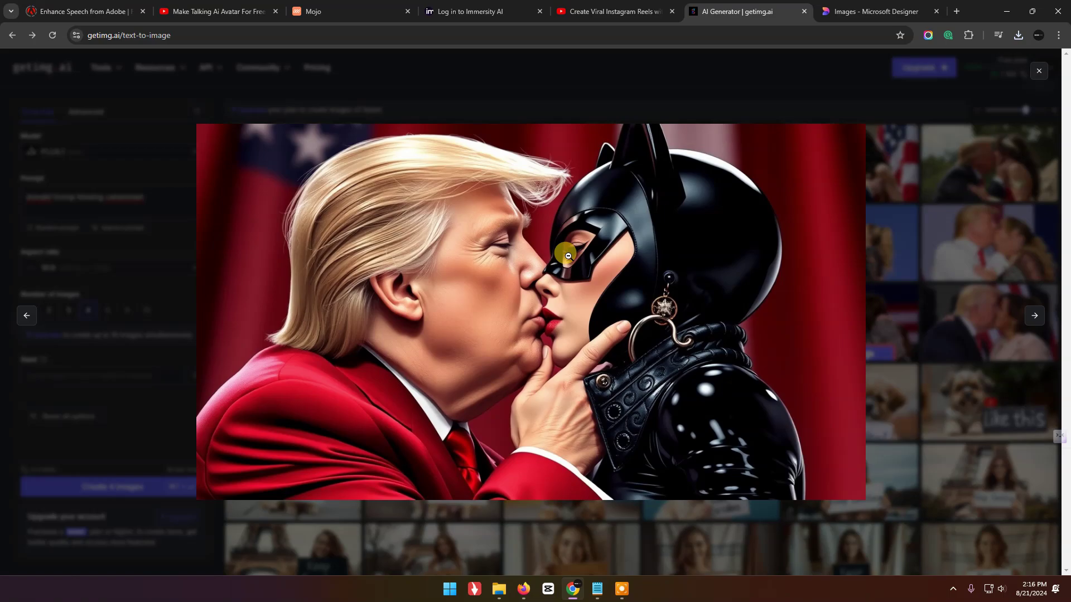
click(567, 256)
click(1023, 263)
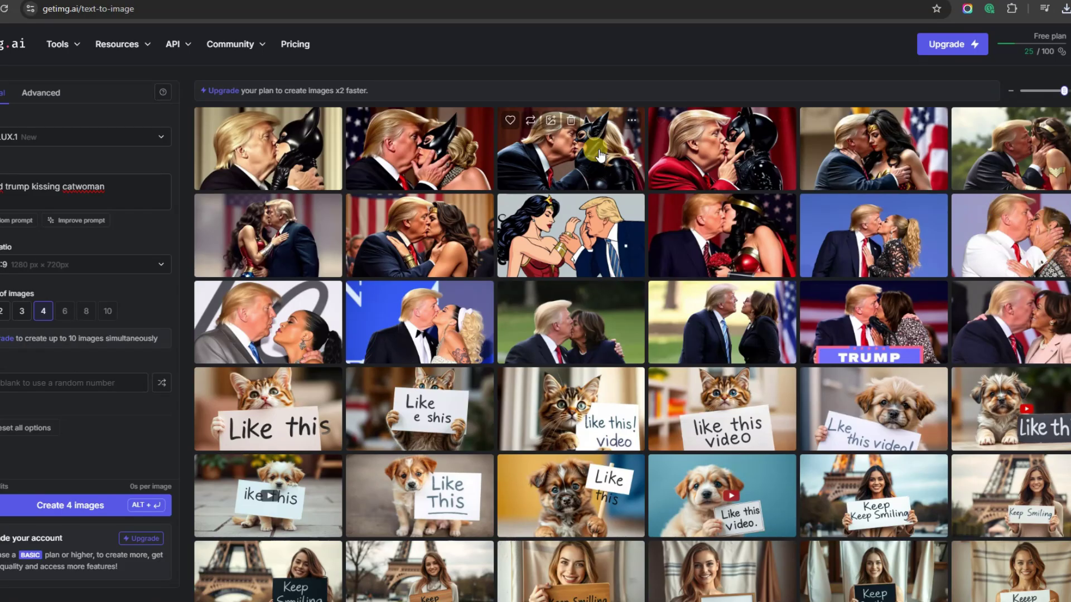
click(595, 152)
- Download the Catwoman kiss image as a JPEG and create four images from its prompt
click(277, 266)
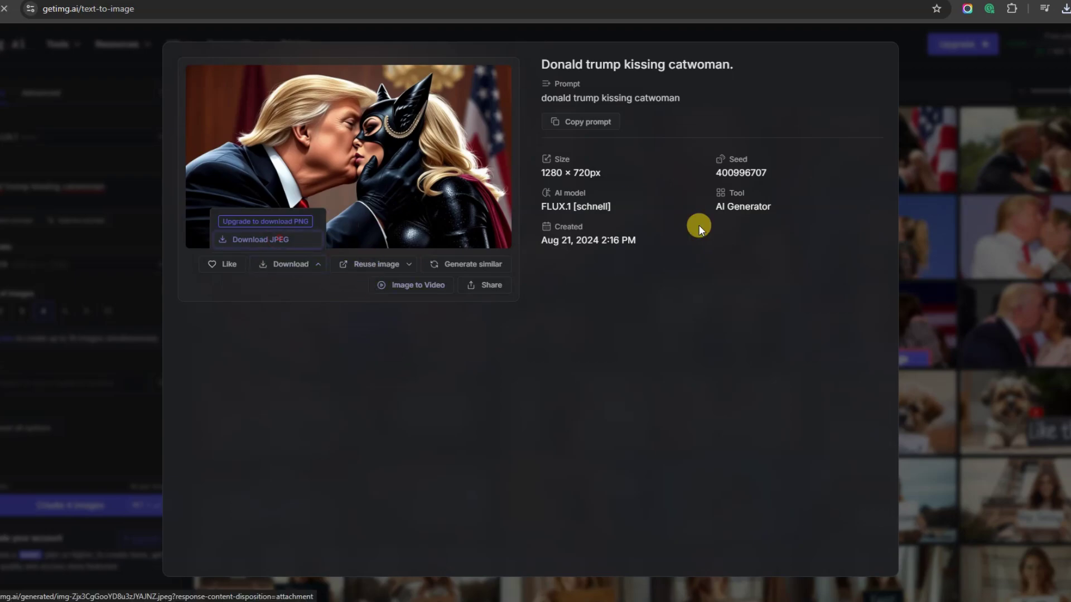
click(1056, 179)
click(67, 512)
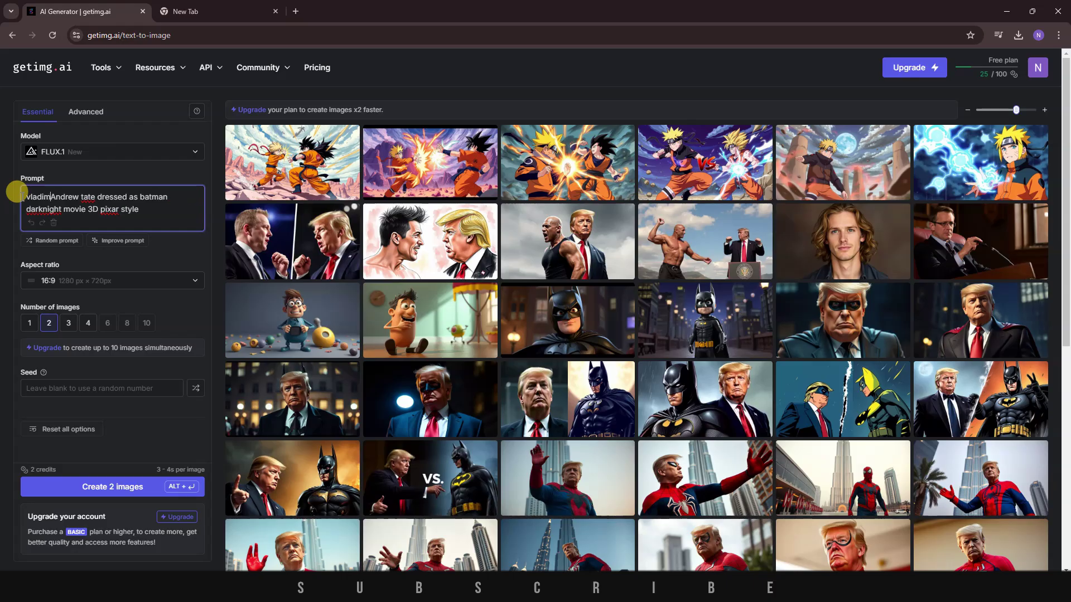
- Remove the extra and misspelled names from the Batman prompt, then create 2 images
text(ir putin Andrew tate dressed as batman)
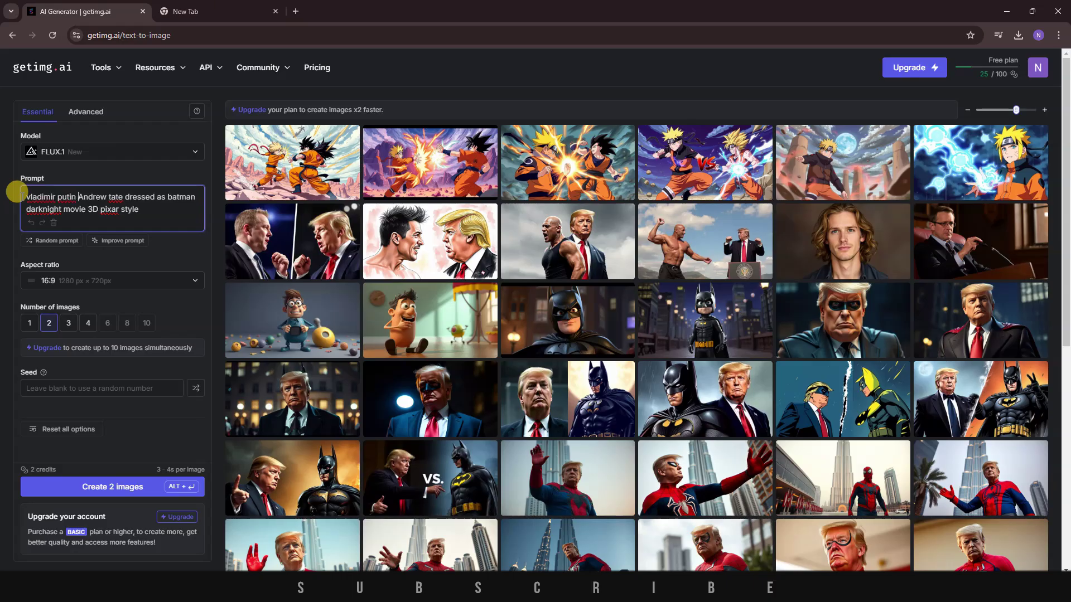
drag(121, 196, 53, 209)
key(BackSpace)
key(BackSpace)
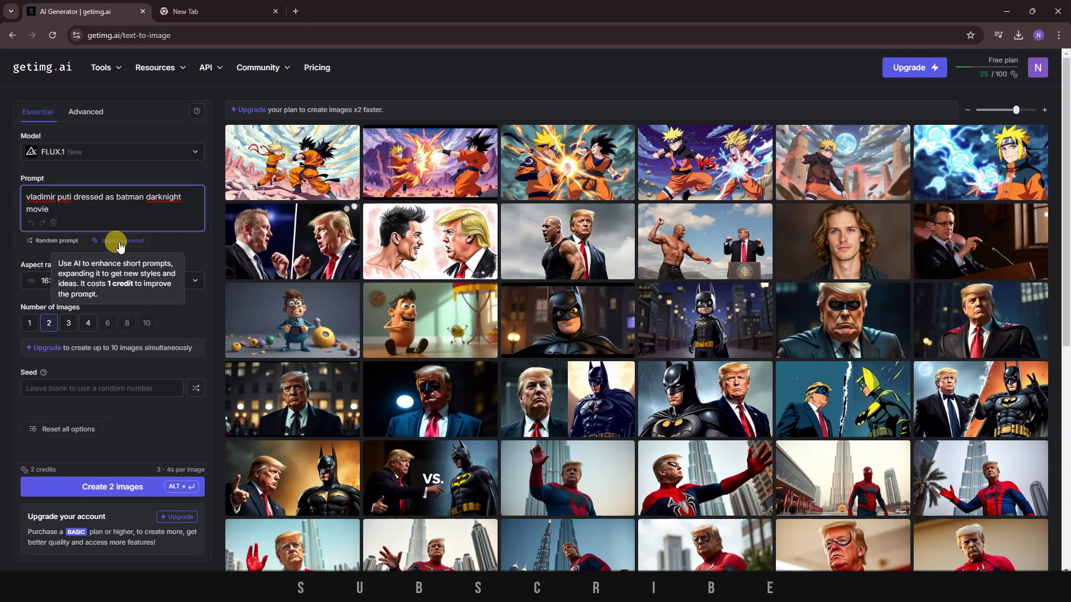
double_click(66, 197)
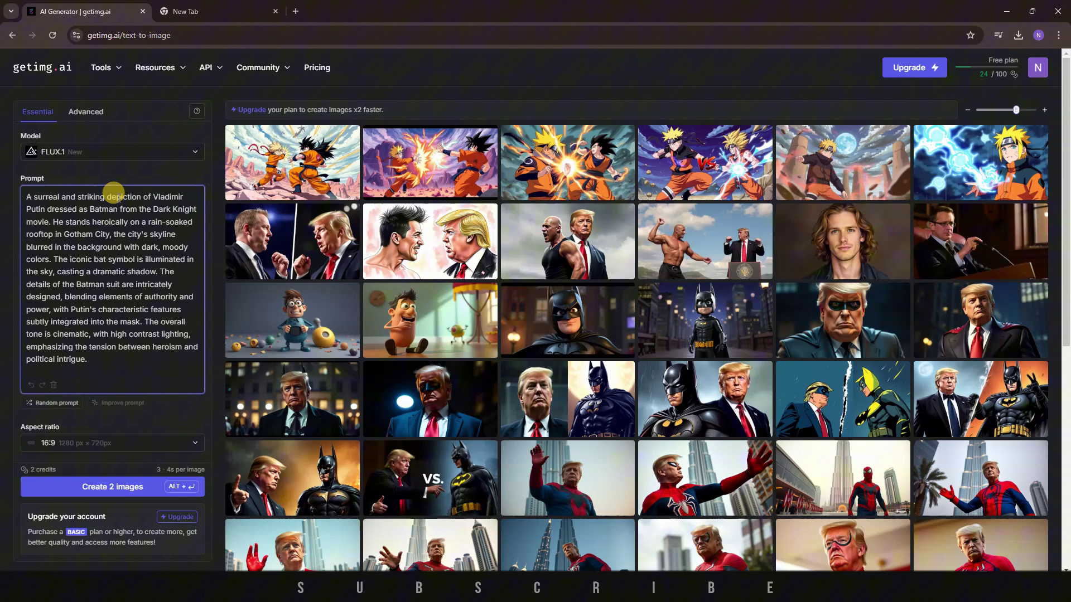
click(125, 485)
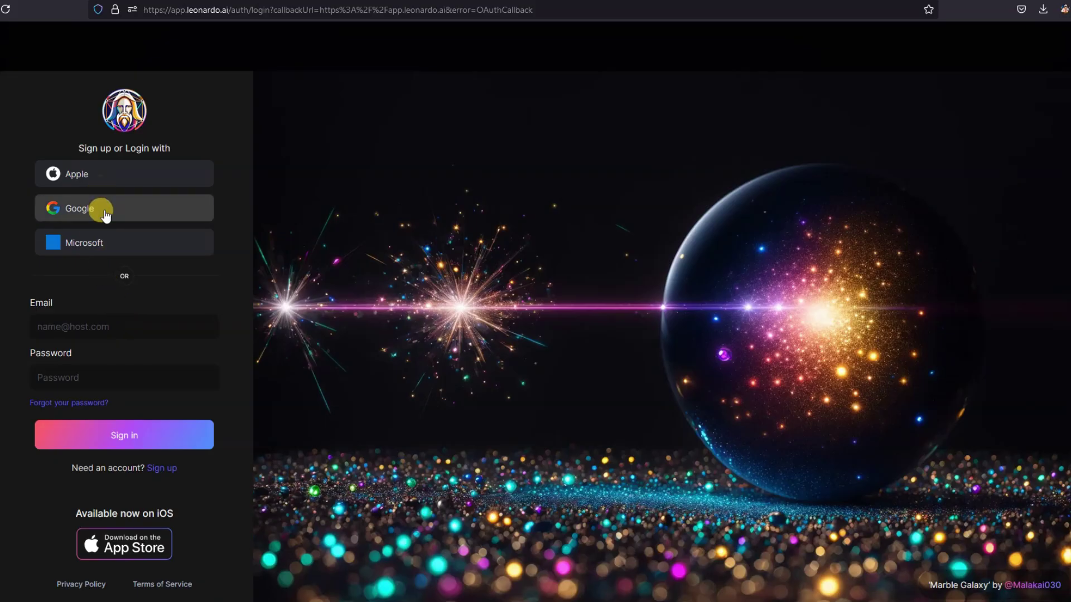
- Sign in to Leonardo.Ai with Google and open Image Creation with Leonardo Phoenix, 1:1, 4 images
click(105, 212)
scroll(613, 312, down, 3)
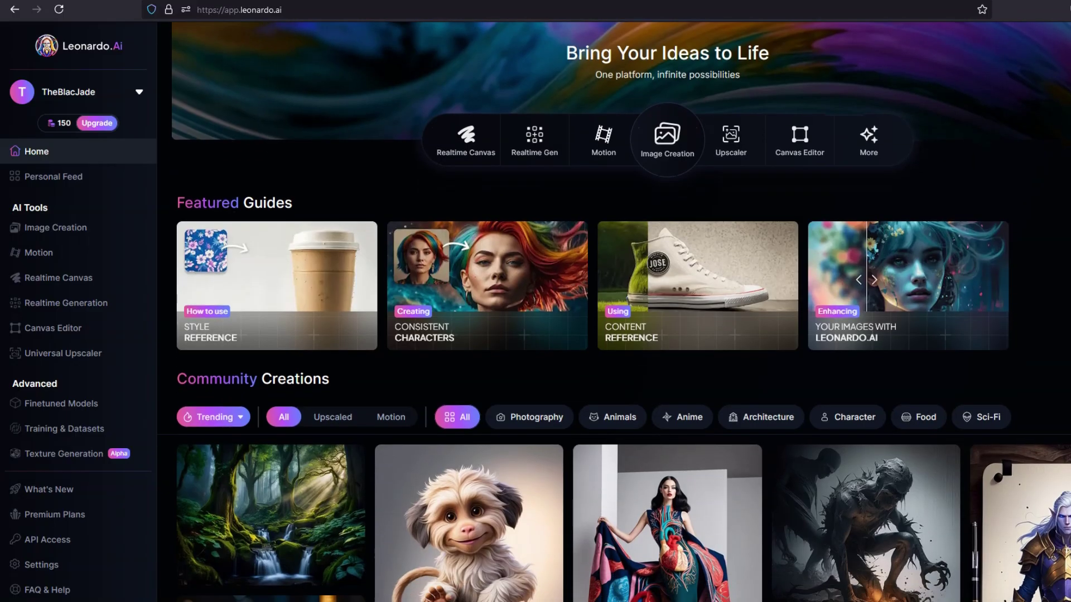
scroll(614, 313, down, 5)
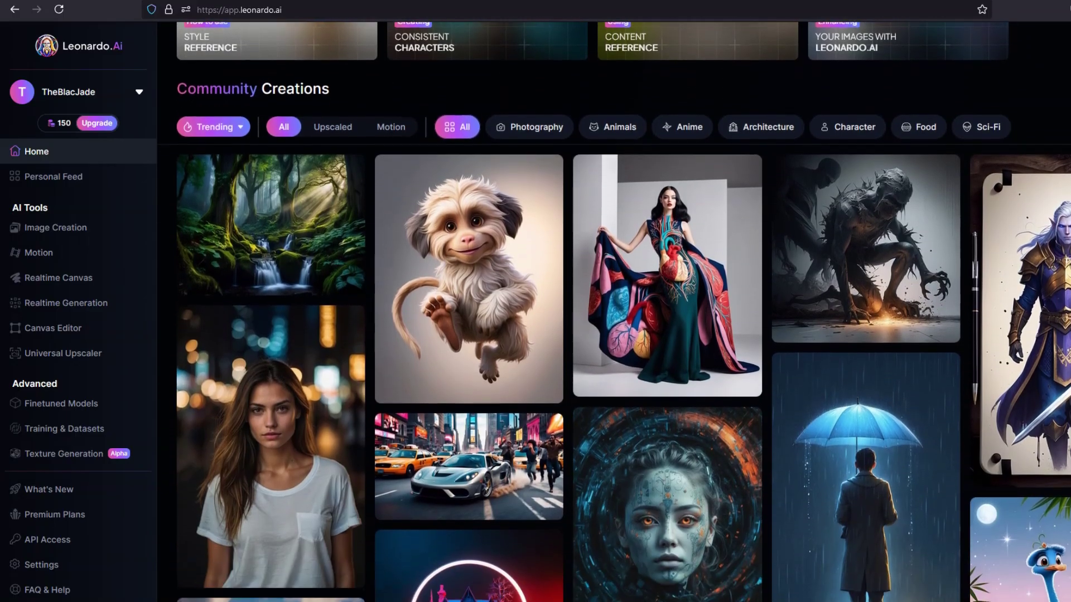
scroll(613, 312, down, 6)
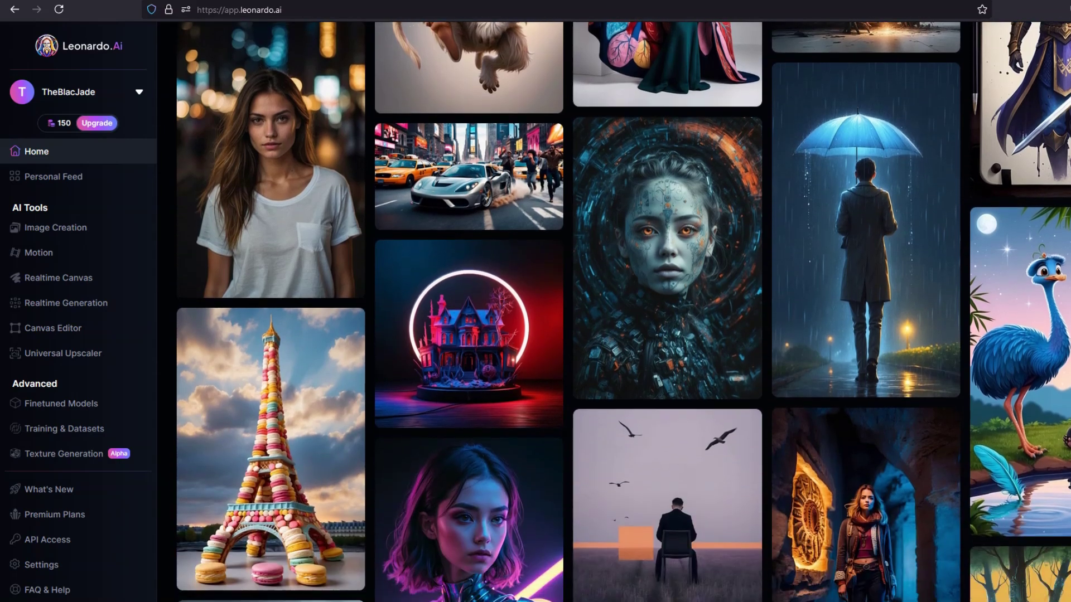
scroll(613, 313, down, 5)
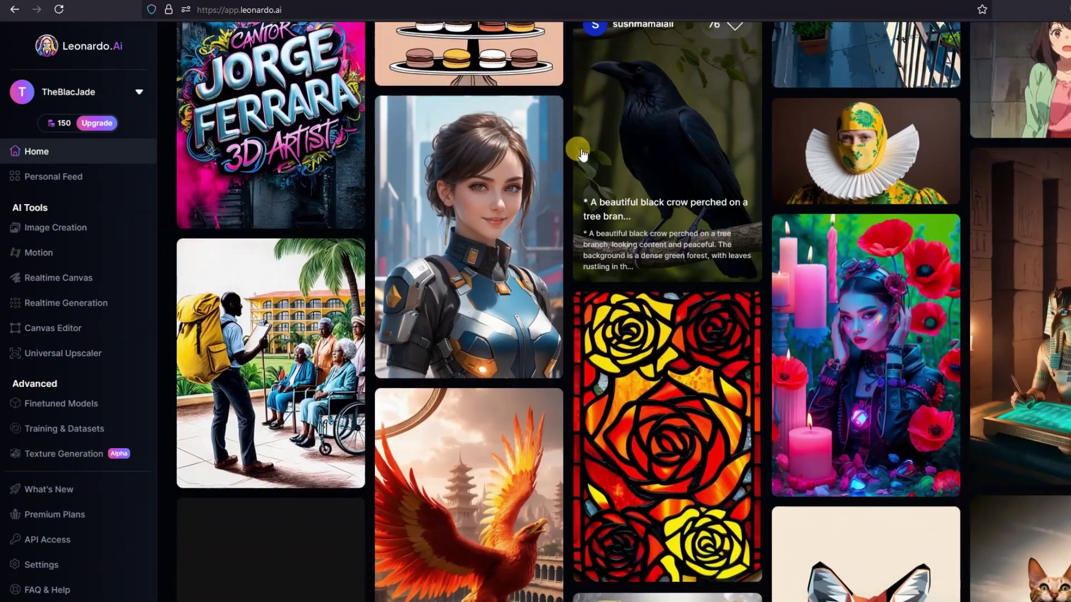
click(49, 227)
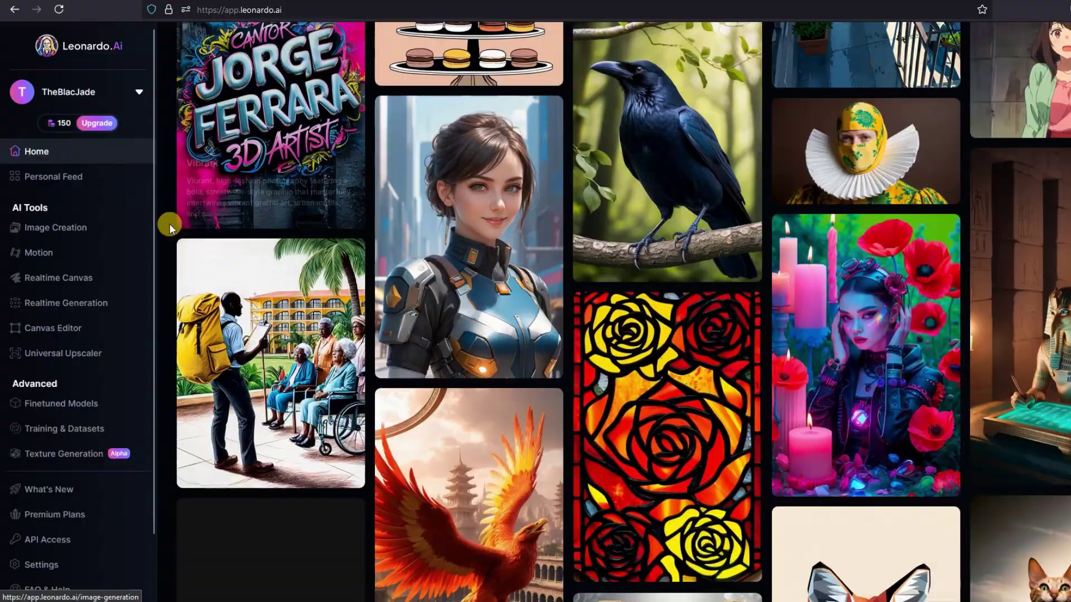
- Paste the Caribbean beach AIVisualBlend sign prompt and generate it at 16:9
click(322, 90)
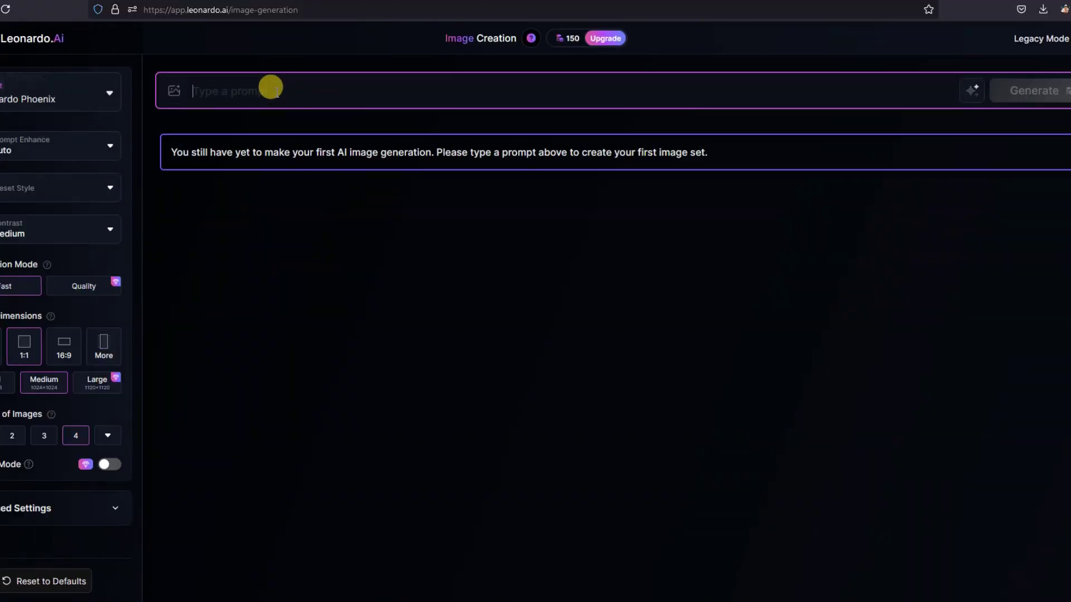
text(a beautiful asian woman. wearing neutral colors in front of the Caribbean beach, holding a sign that says subscribe to AIVisualBlend. the background must be blurry. cinematic depth of field.)
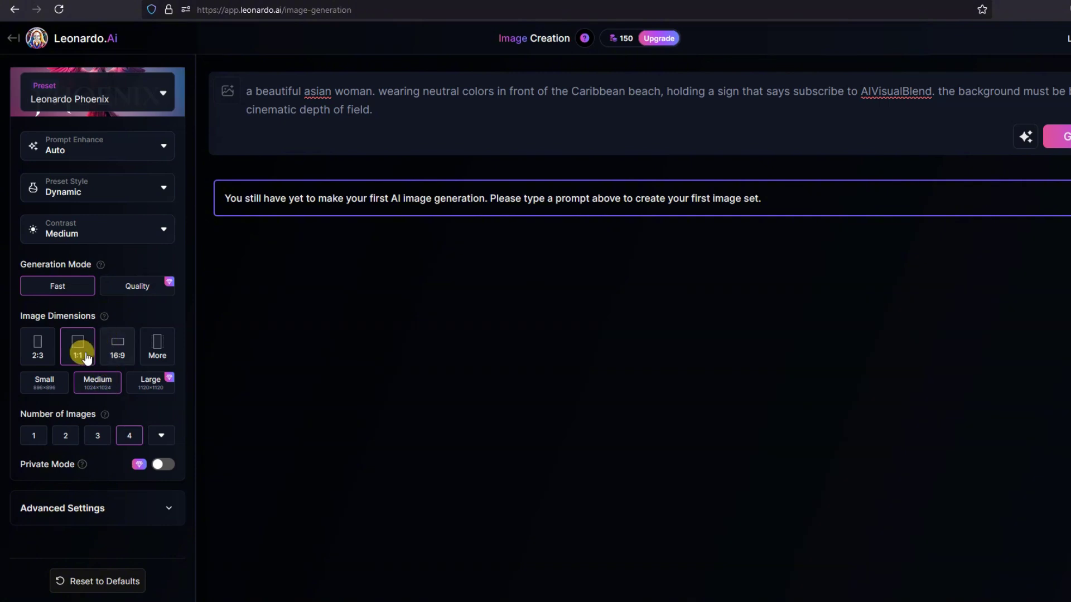
click(118, 346)
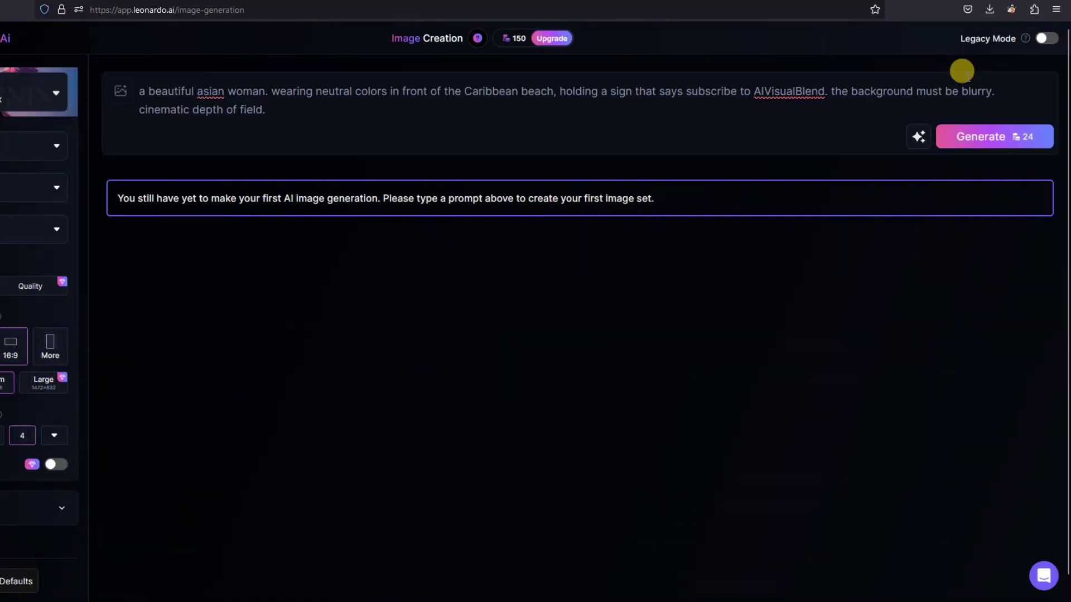
click(1014, 136)
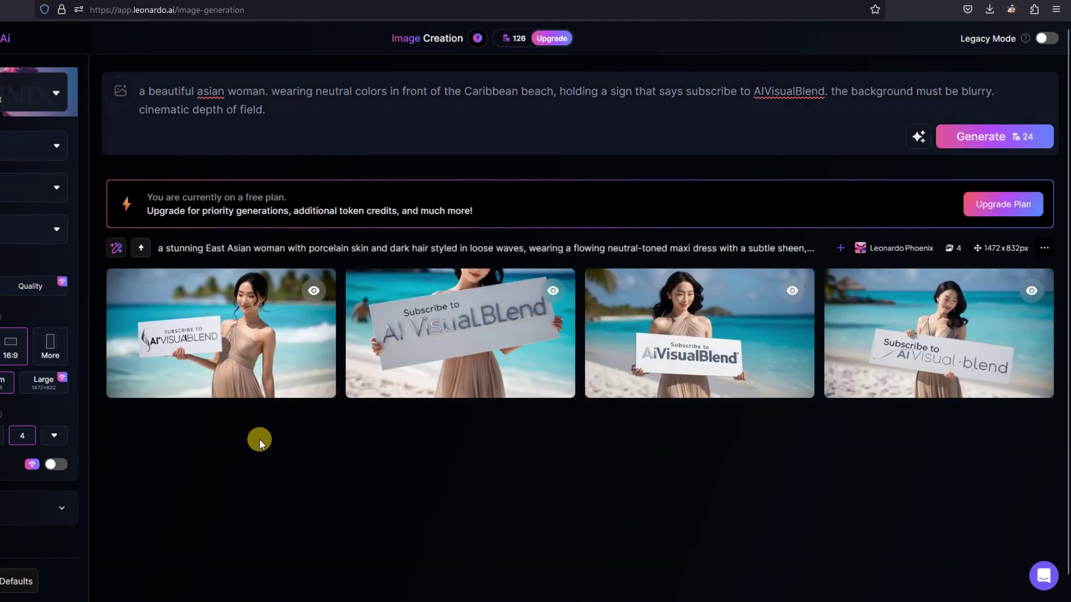
- View the generated Burj Khalifa and beach images full-size, stepping to the second image
mouse_move(217, 350)
click(211, 321)
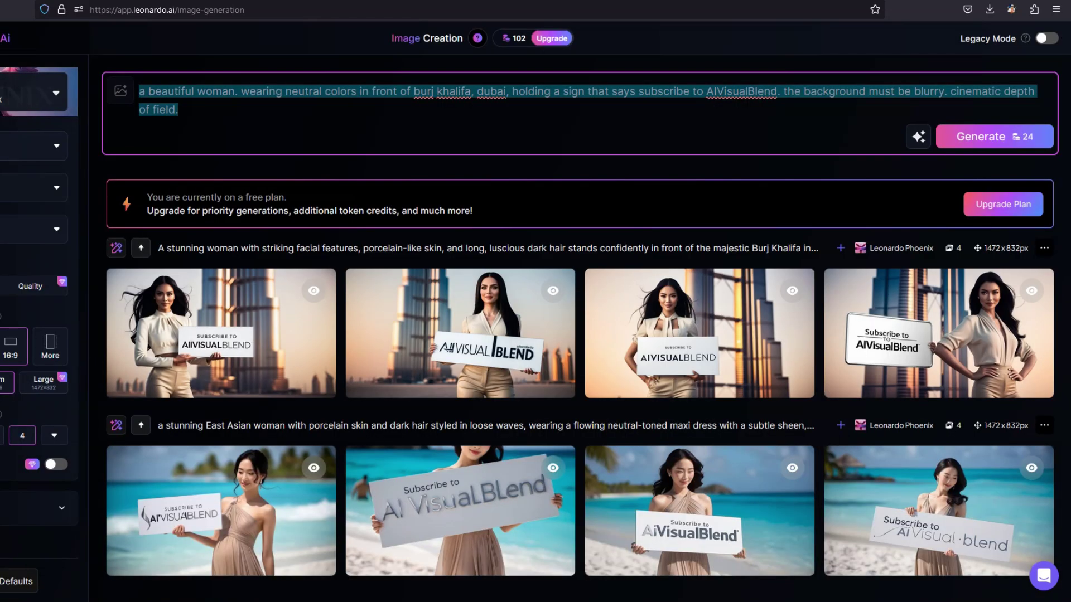
mouse_move(251, 354)
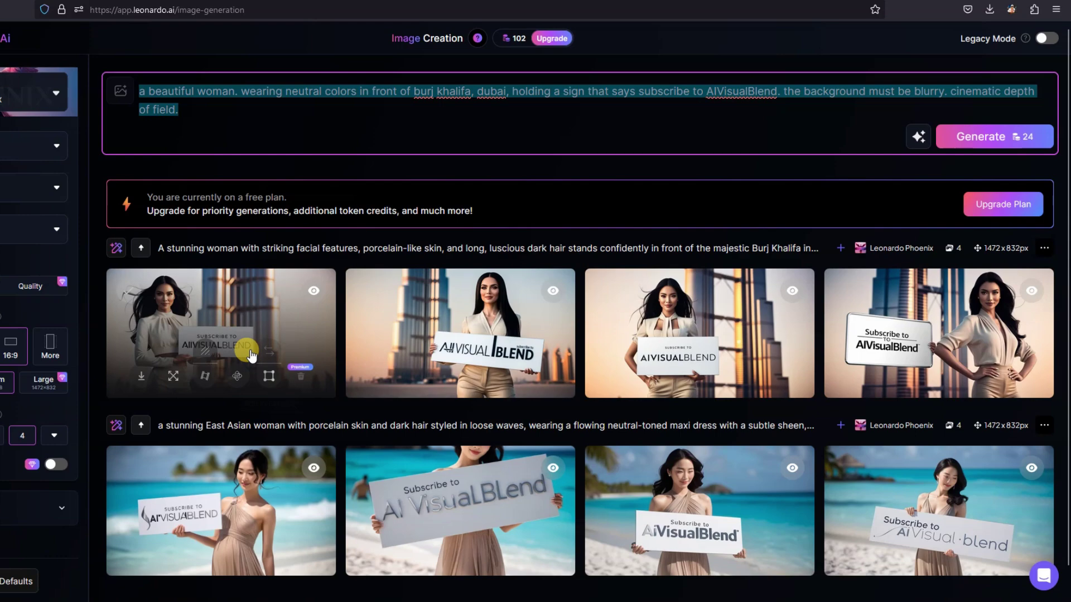
click(230, 315)
click(939, 322)
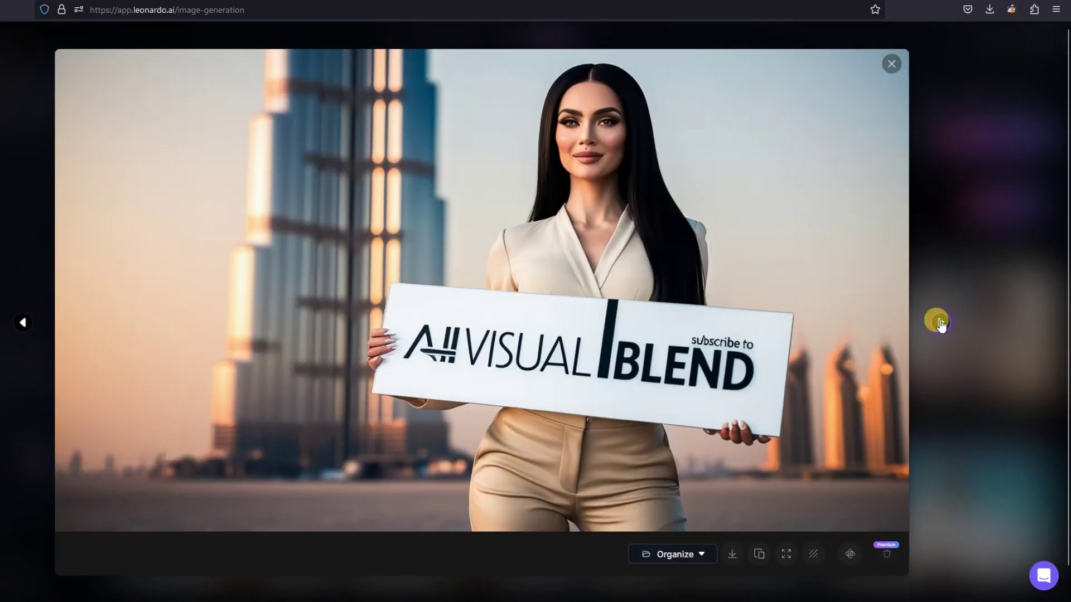
- Close the full-size view, select the whole prompt text, and scroll through the generated gallery
click(961, 230)
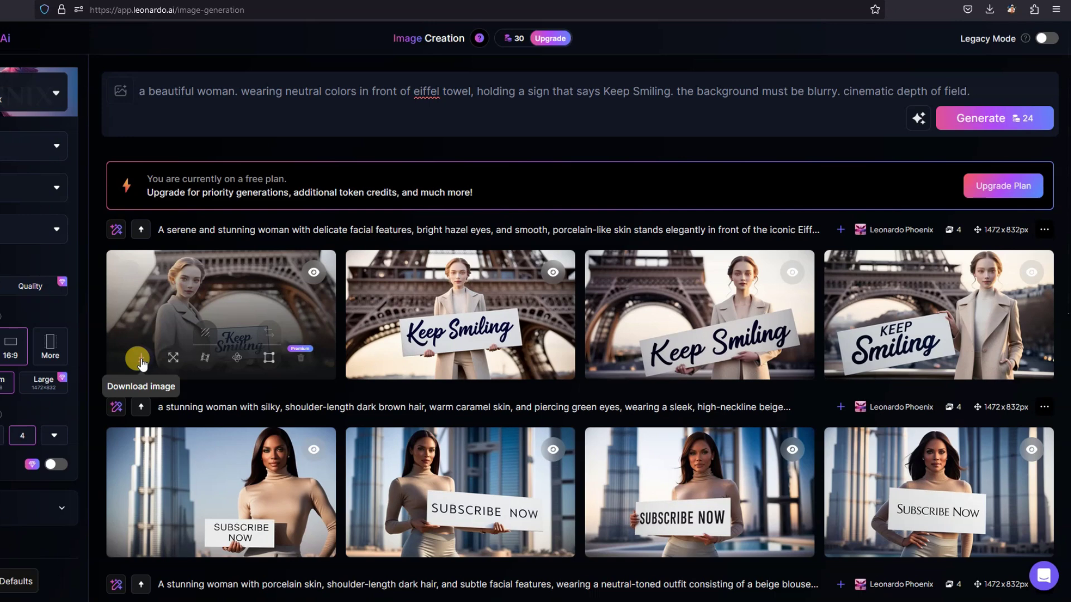
click(530, 90)
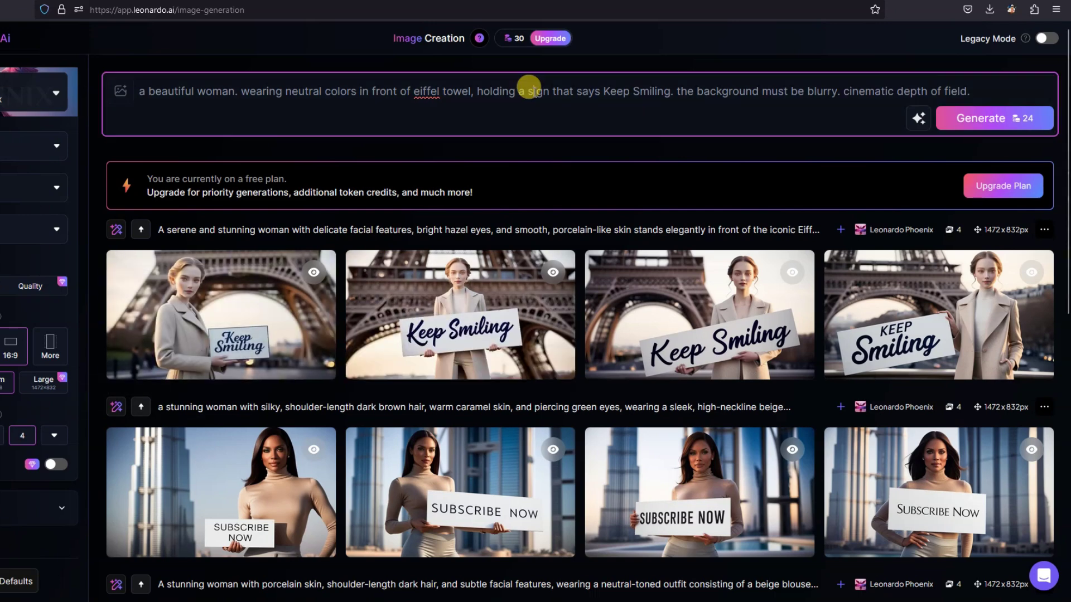
key(ctrl+a)
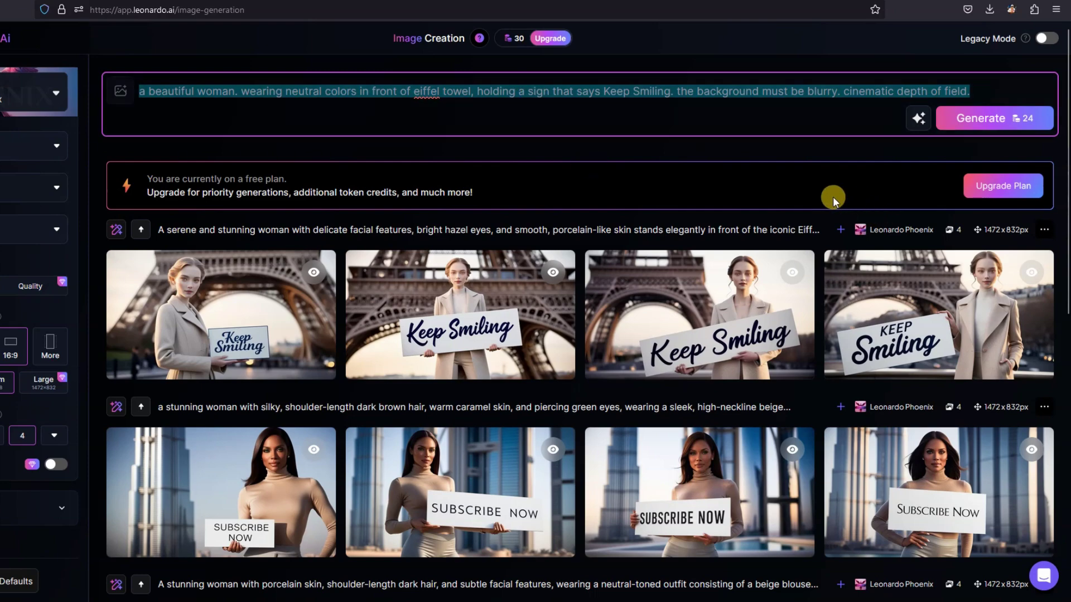
scroll(832, 196, down, 10)
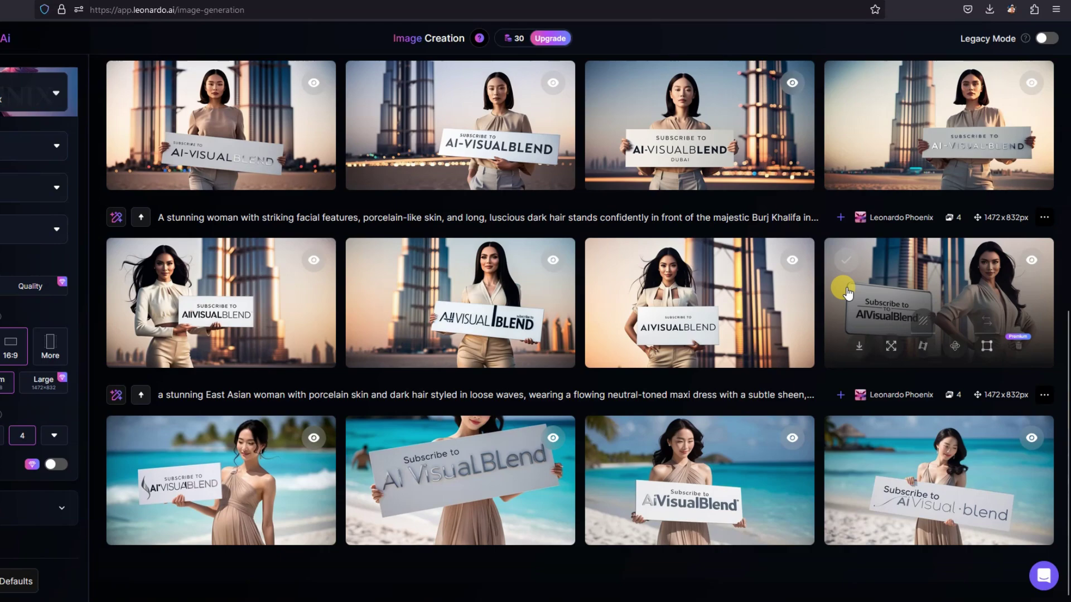
scroll(846, 293, up, 10)
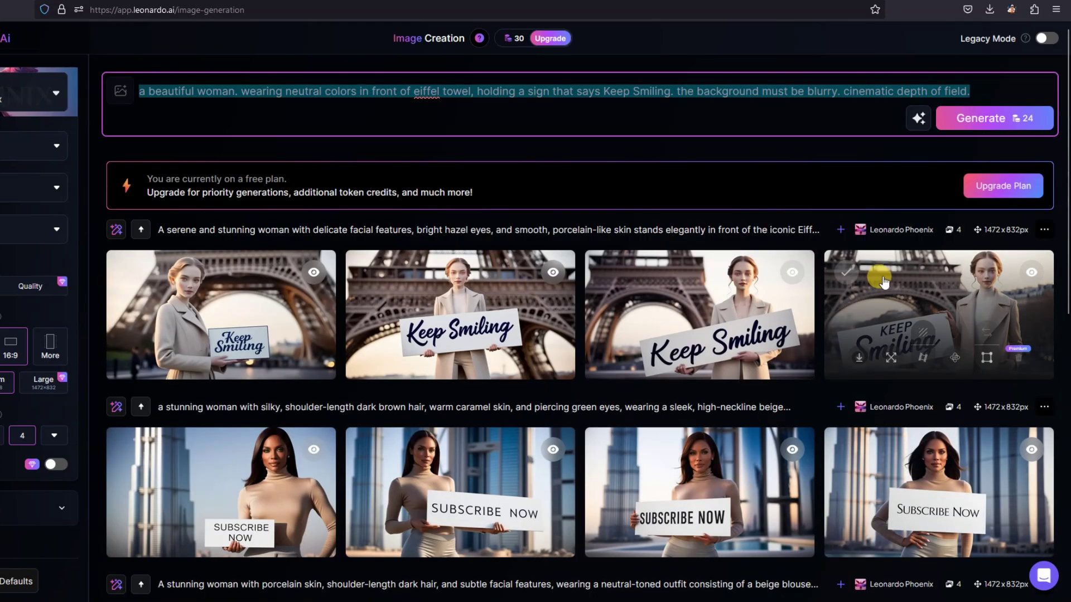
scroll(841, 222, down, 9)
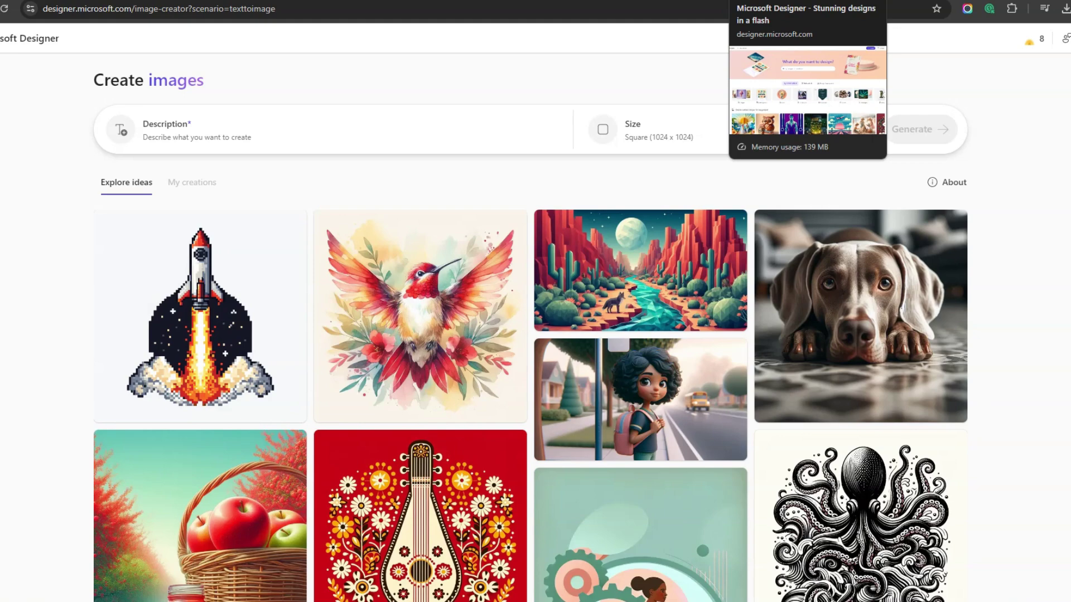
- Enter an image description in Microsoft Designer and generate it at Wide 1792 x 1024
click(371, 132)
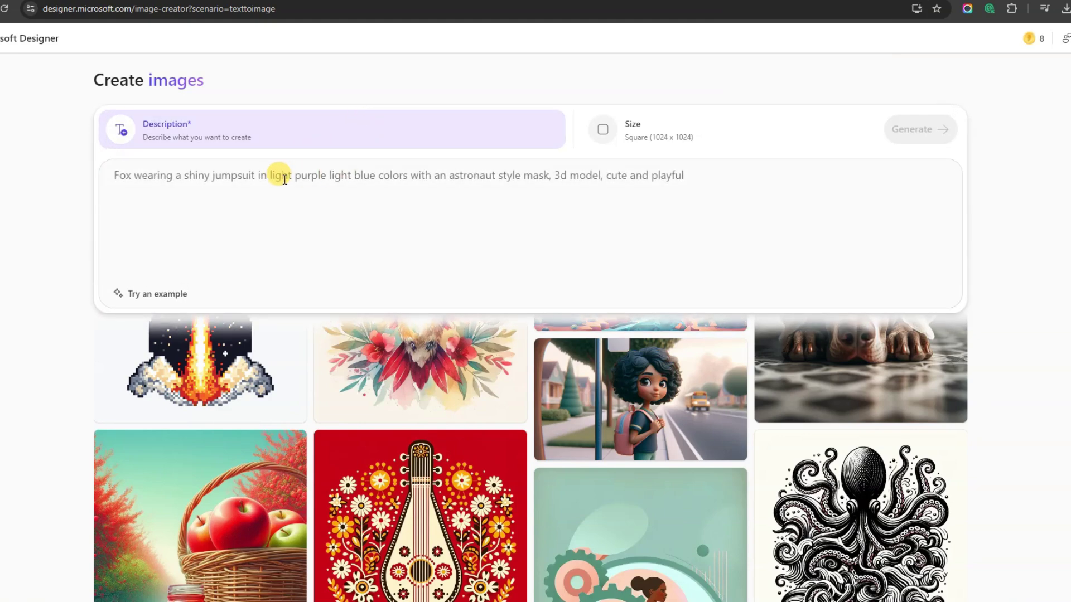
click(747, 133)
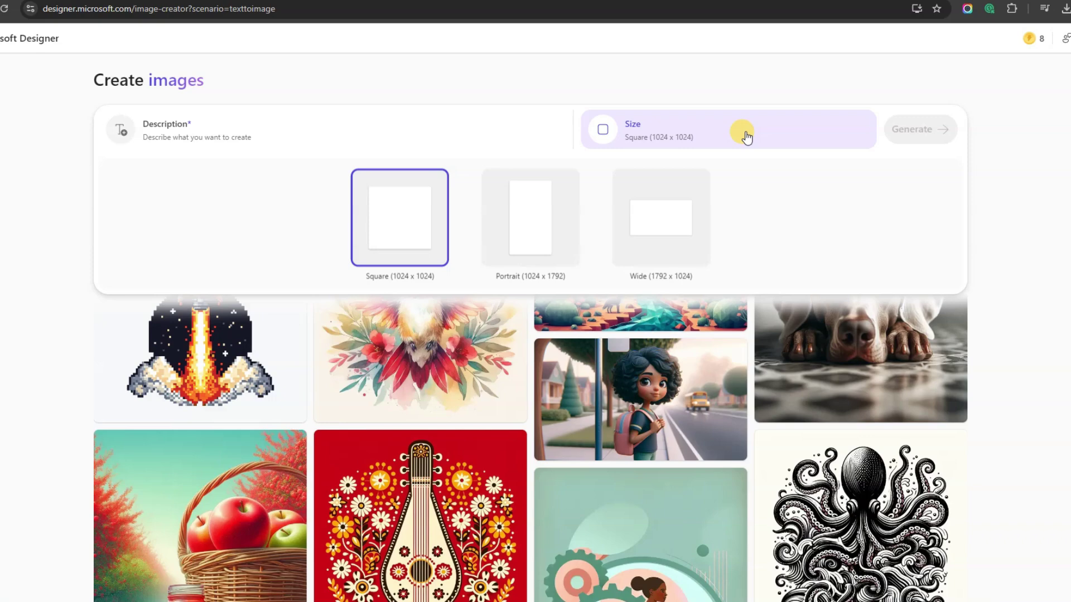
click(671, 222)
click(943, 134)
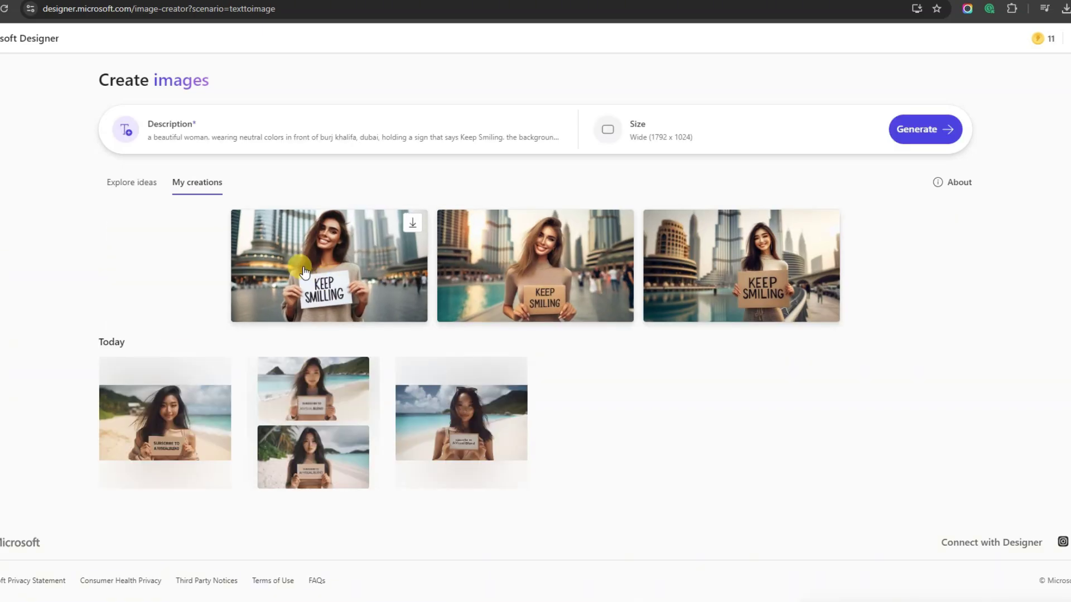
- Download the first coffee-holding image from the generated results
click(305, 272)
click(560, 312)
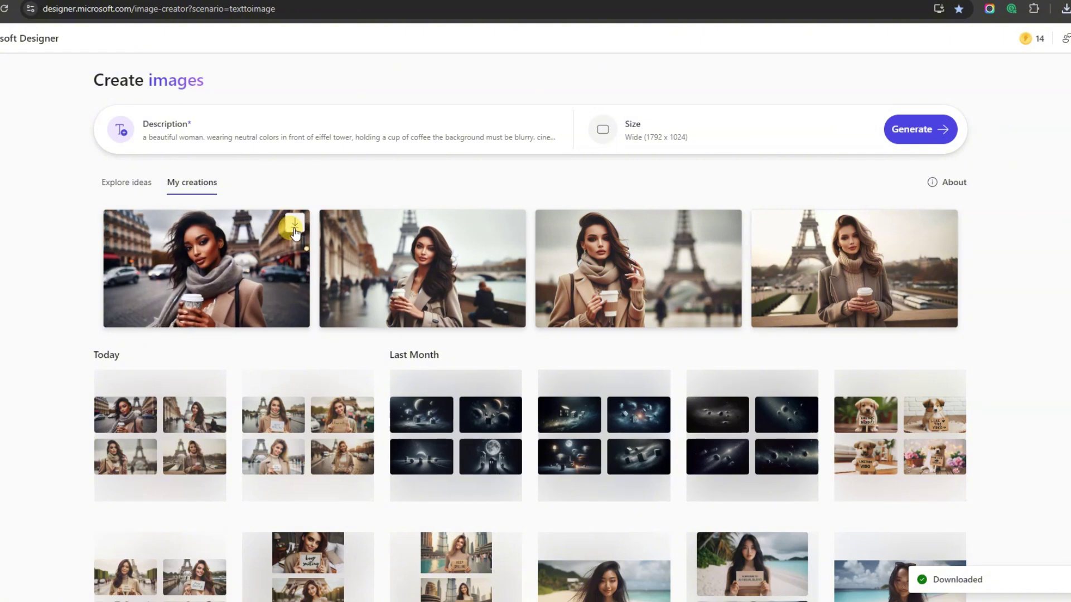
click(293, 225)
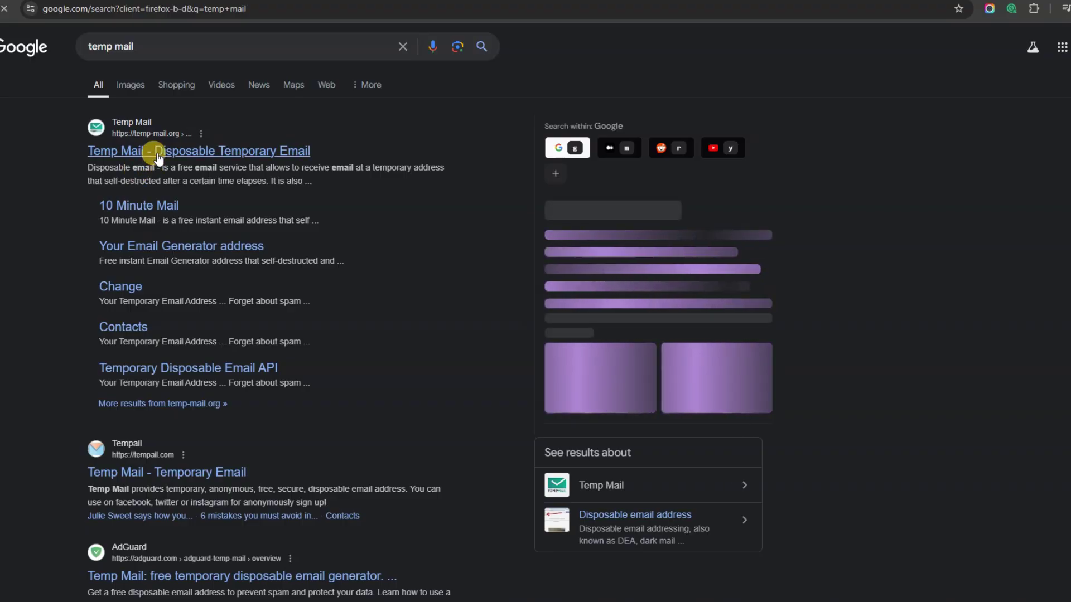
- Open the 'Temp Mail - Disposable Temporary Email' result
click(157, 154)
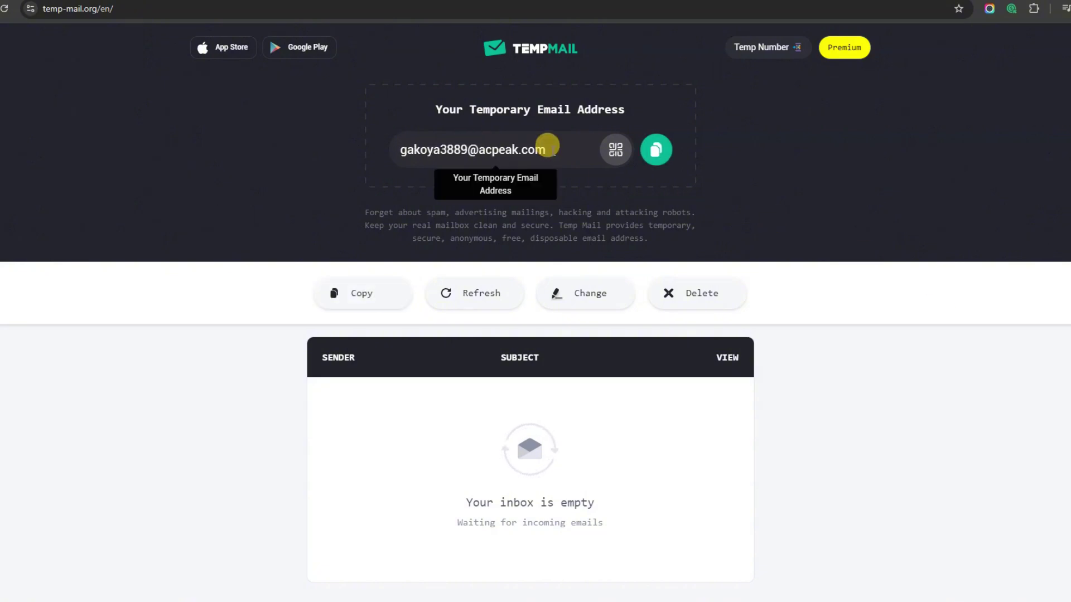
- Select the generated temporary email address, then scroll the page to view the empty inbox
click(549, 148)
drag(533, 146, 399, 146)
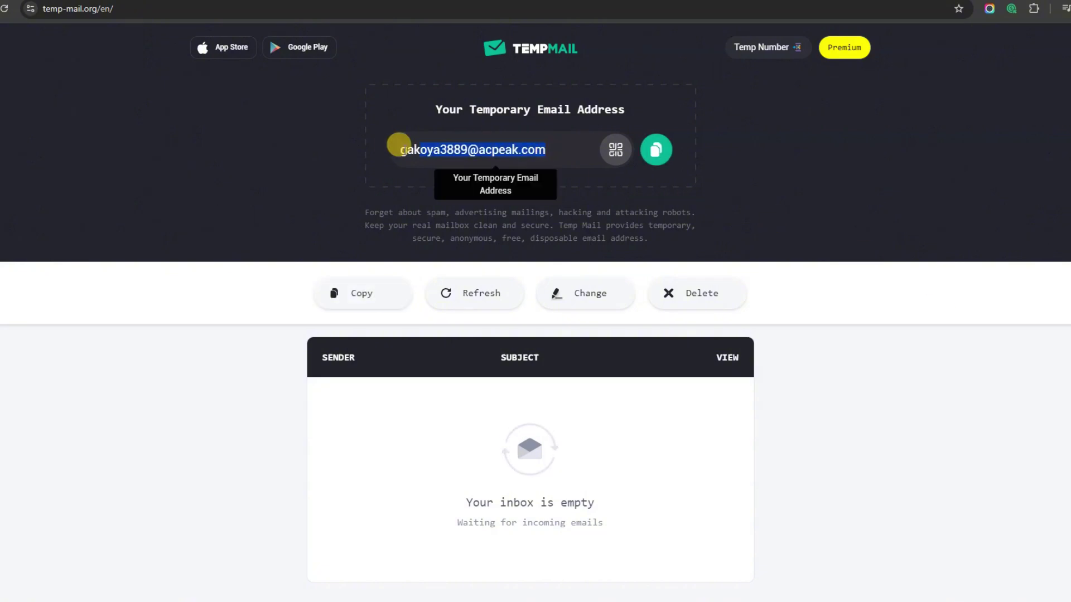
click(770, 147)
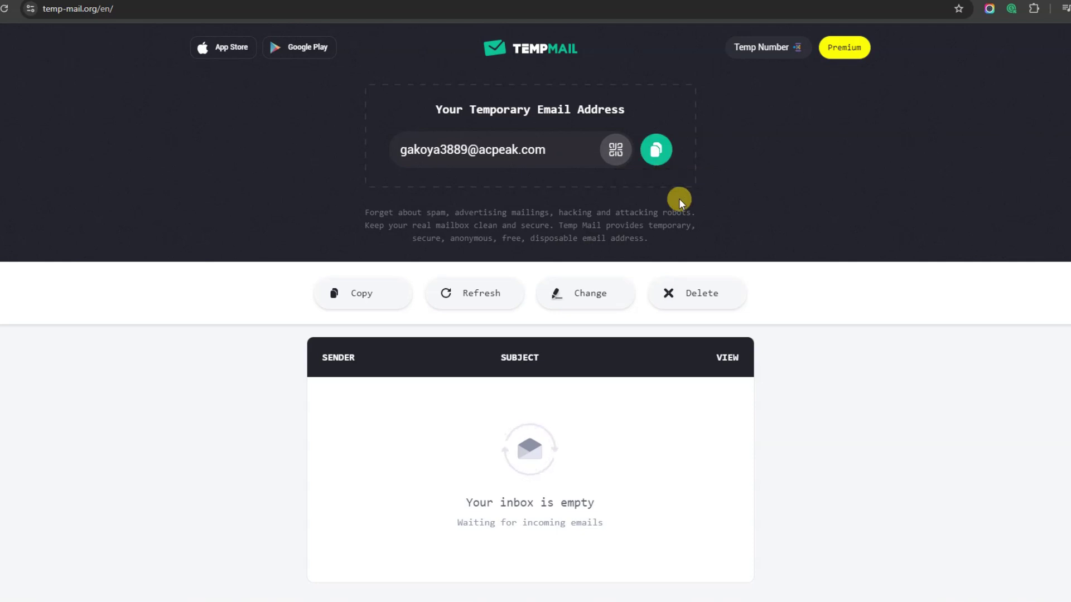
scroll(865, 269, down, 2)
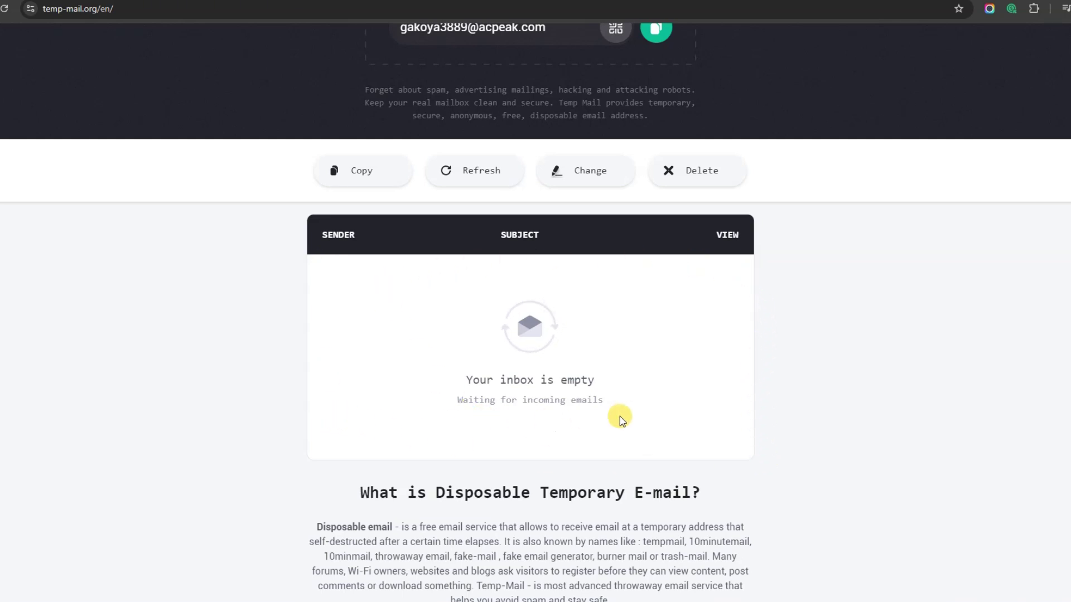
scroll(804, 397, up, 2)
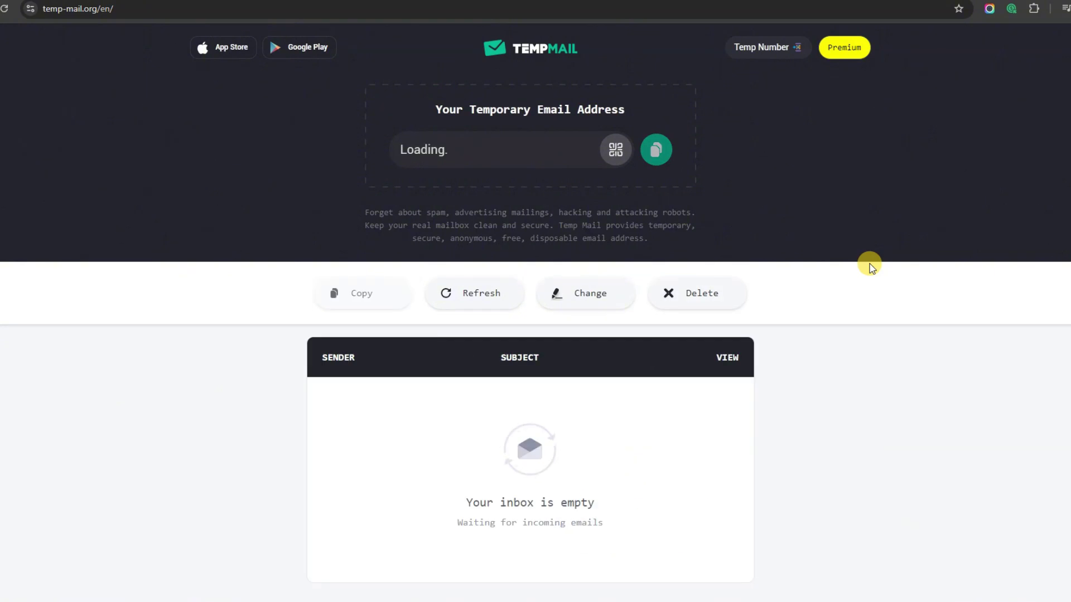
scroll(858, 290, down, 1)
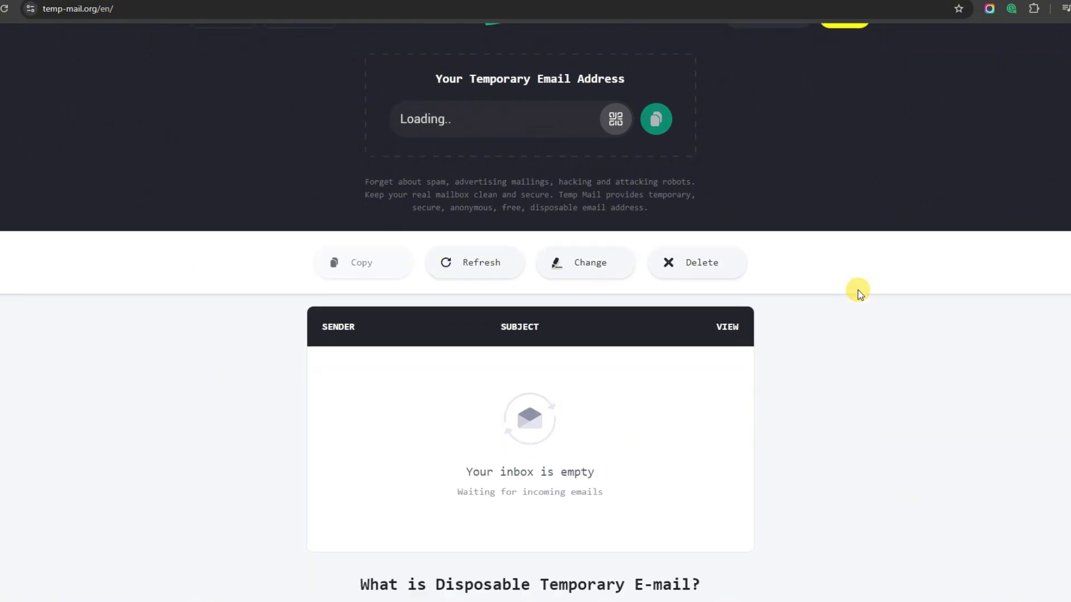